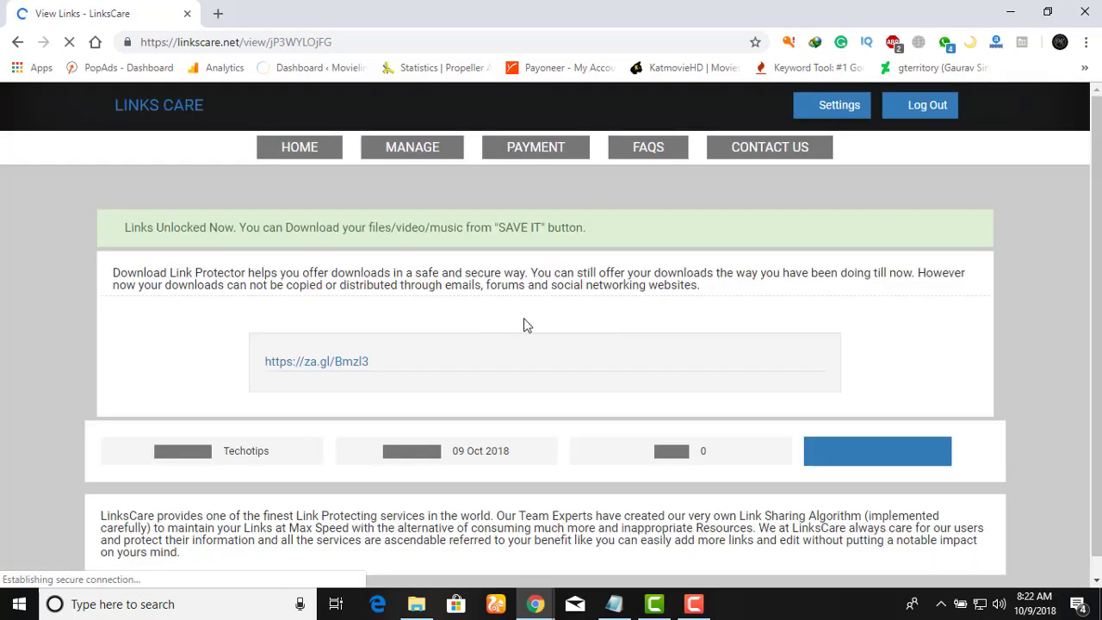
- Follow the za.gl link on the LinksCare page and continue past the countdown to its MEGA download page
click(318, 369)
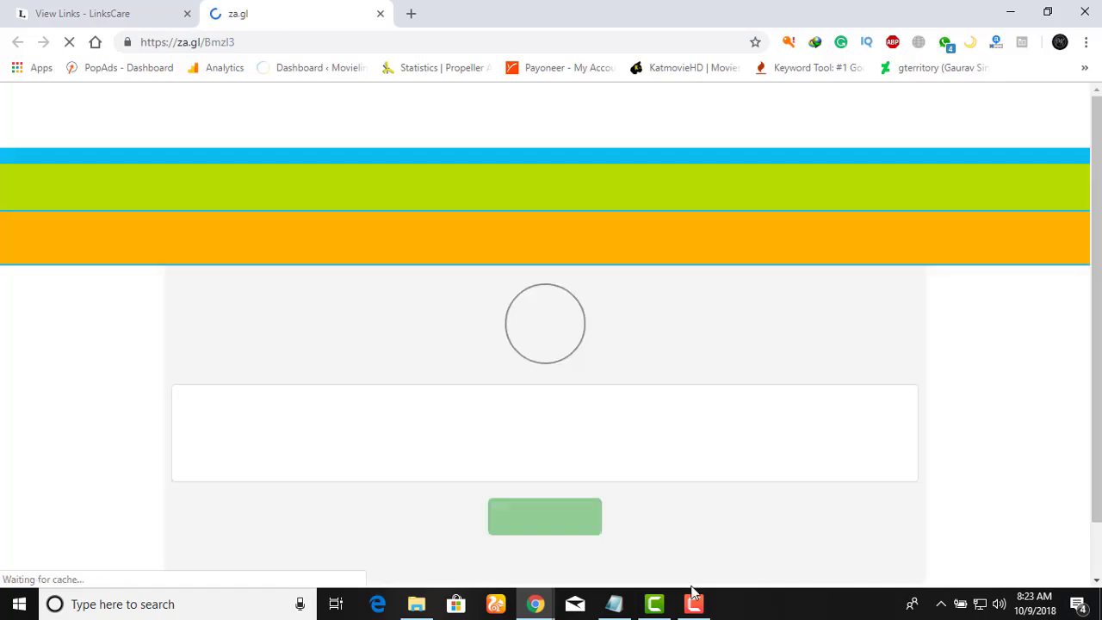
mouse_move(696, 608)
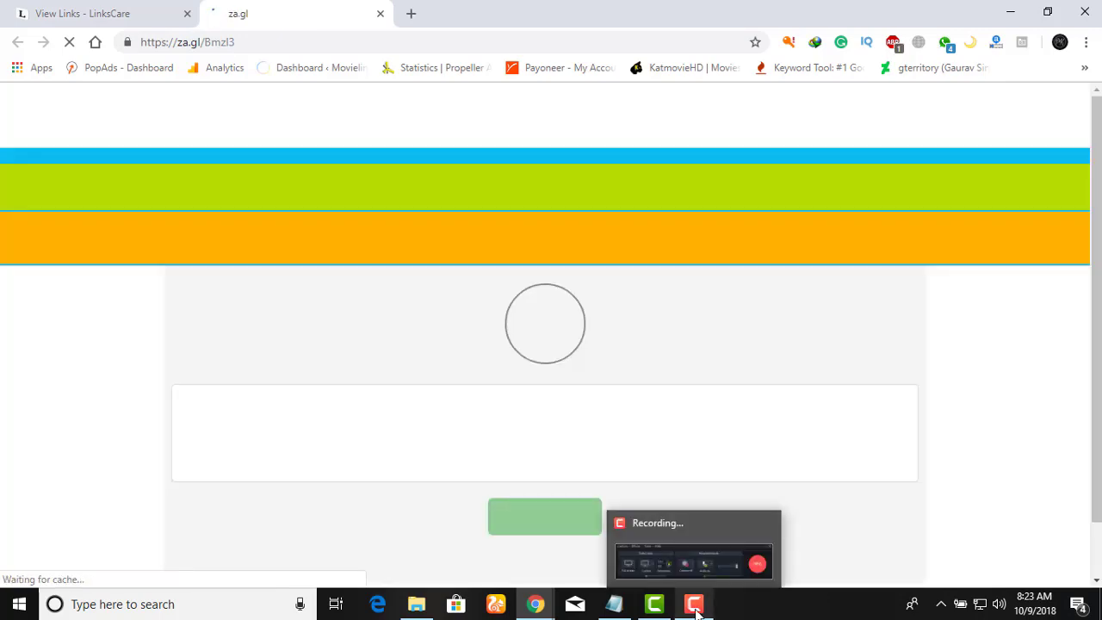
click(696, 608)
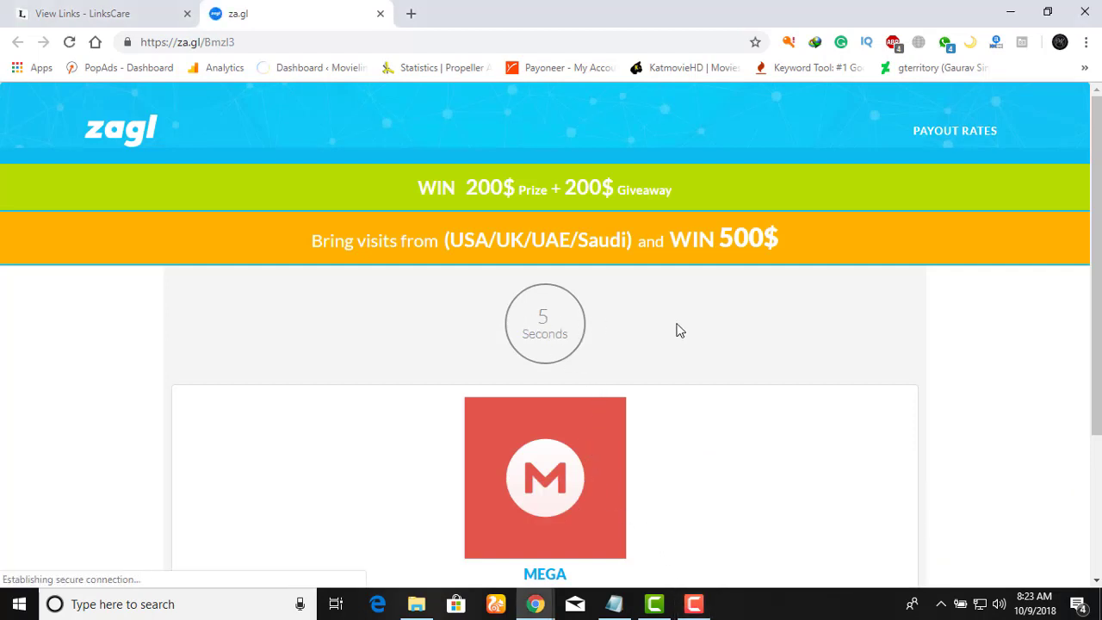
scroll(719, 335, down, 1)
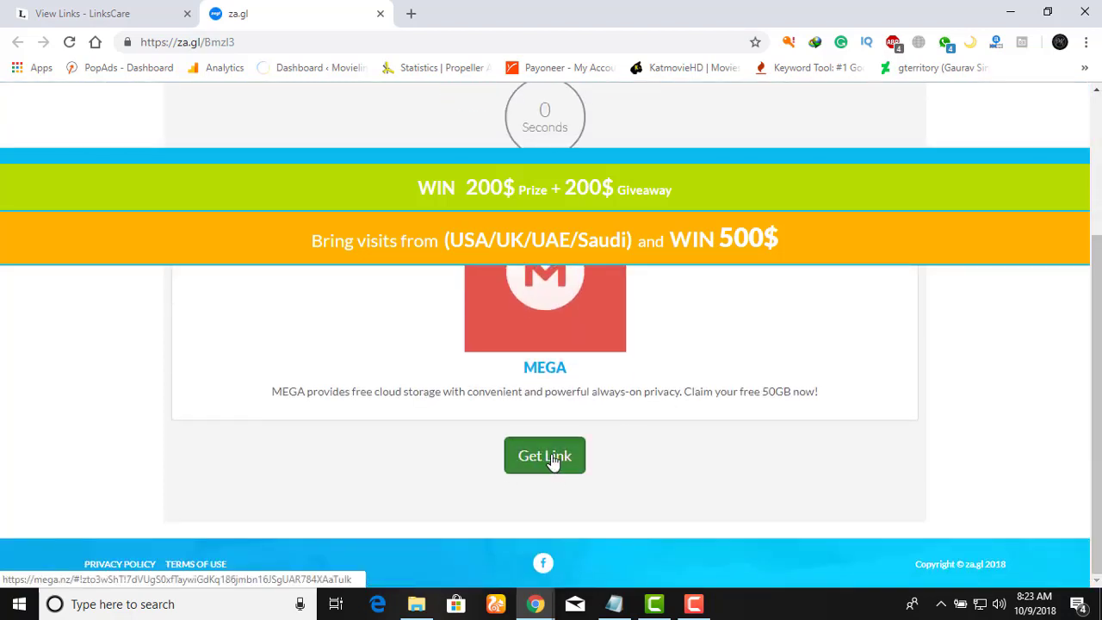
click(552, 460)
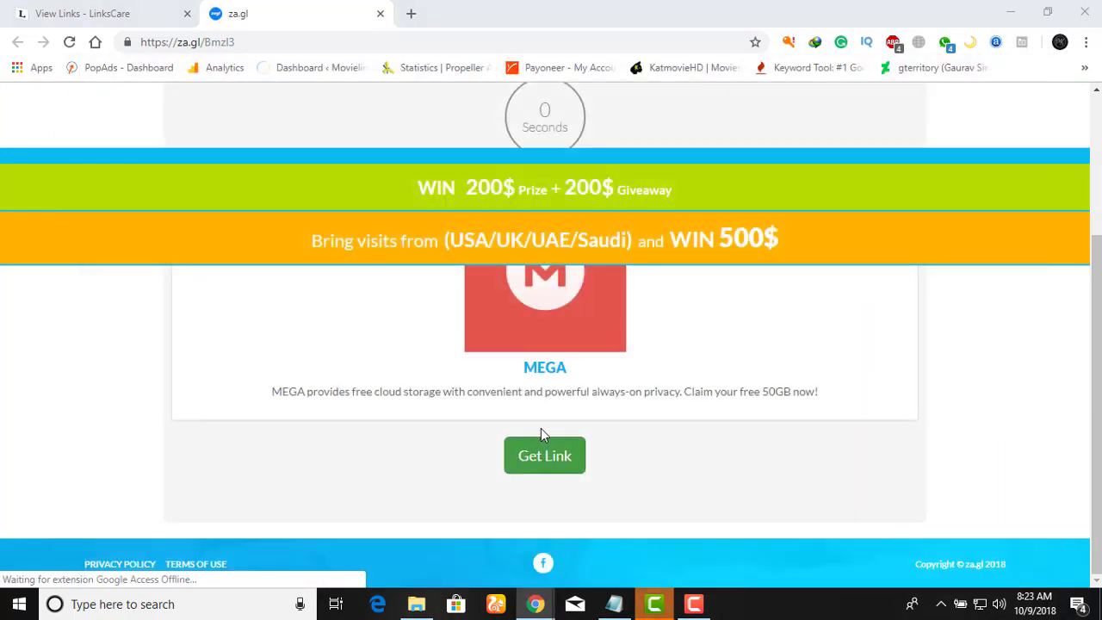
click(546, 461)
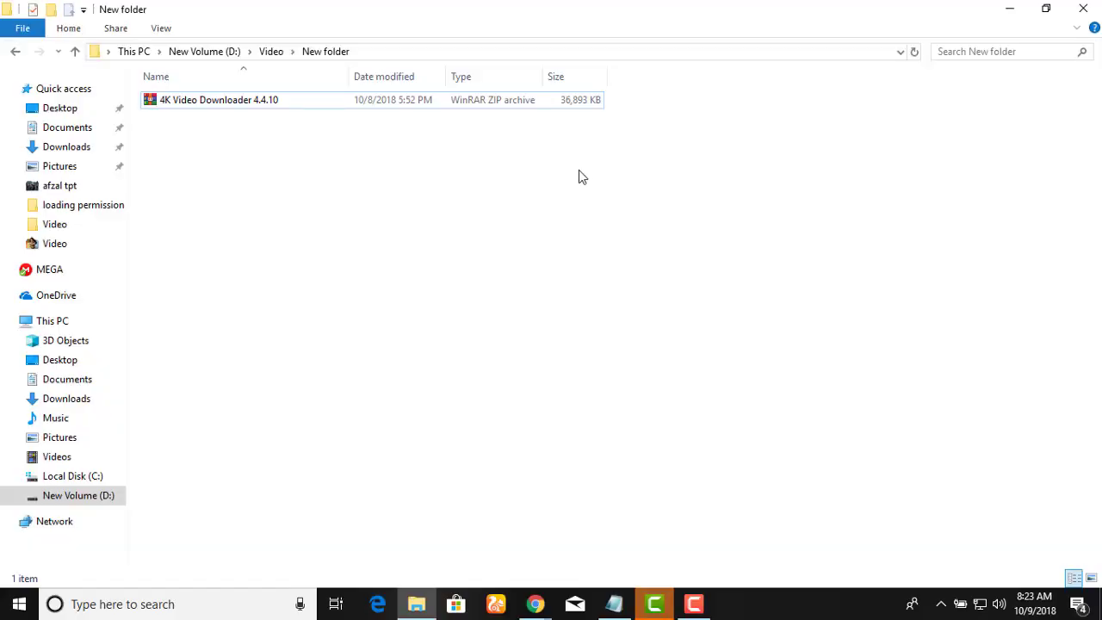
- Extract the 4K Video Downloader 4.4.10 archive into the current folder on drive D
click(241, 104)
right_click(240, 104)
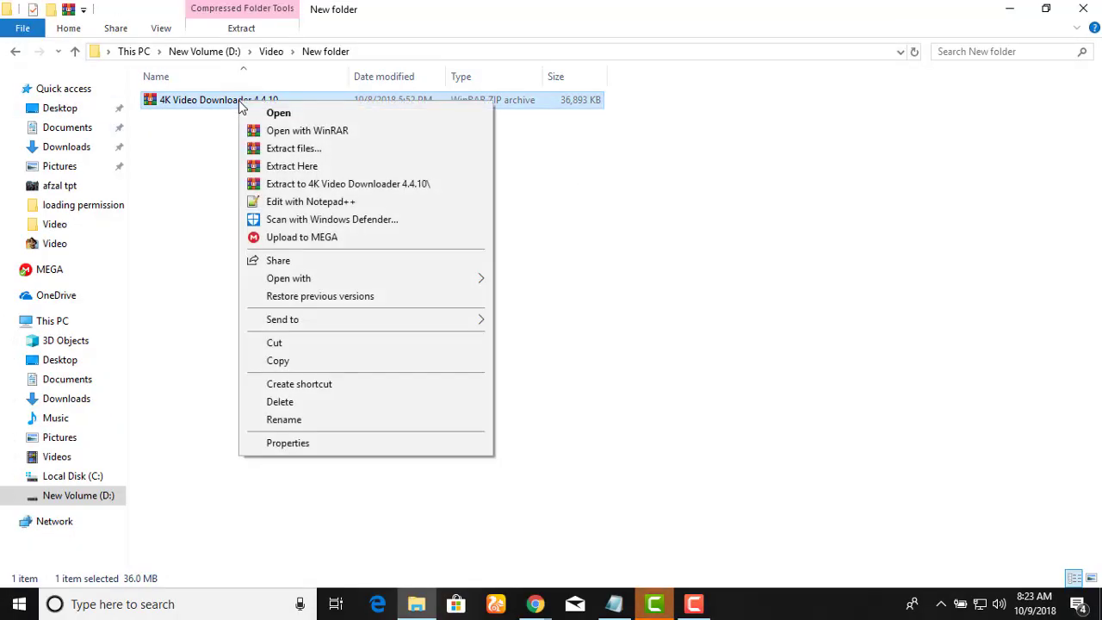
click(296, 172)
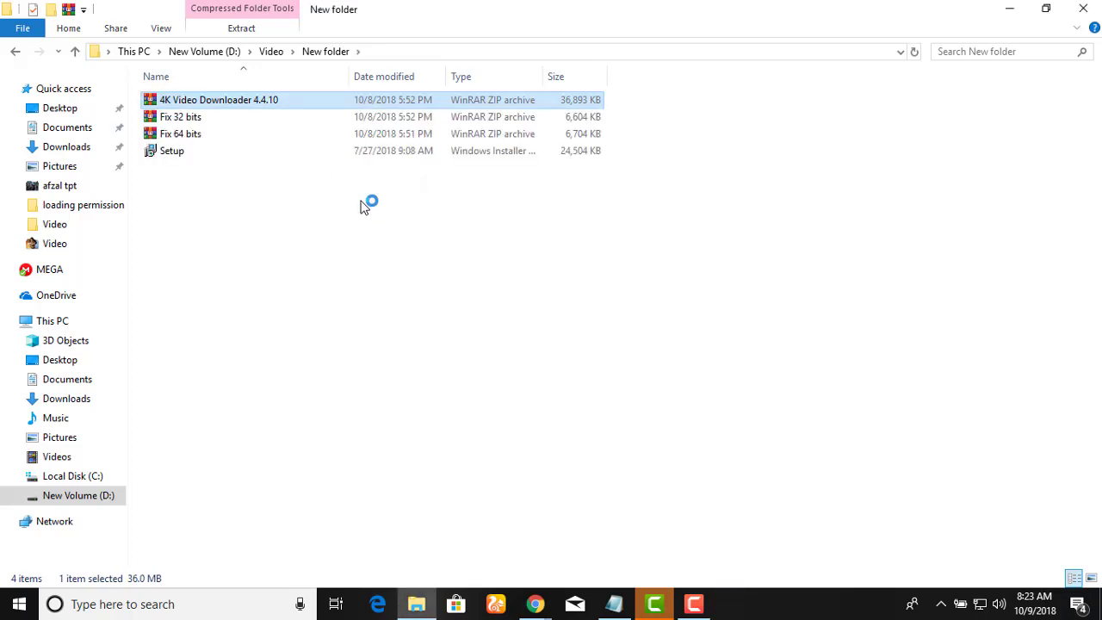
- Start the installation from the extracted Setup file
click(172, 155)
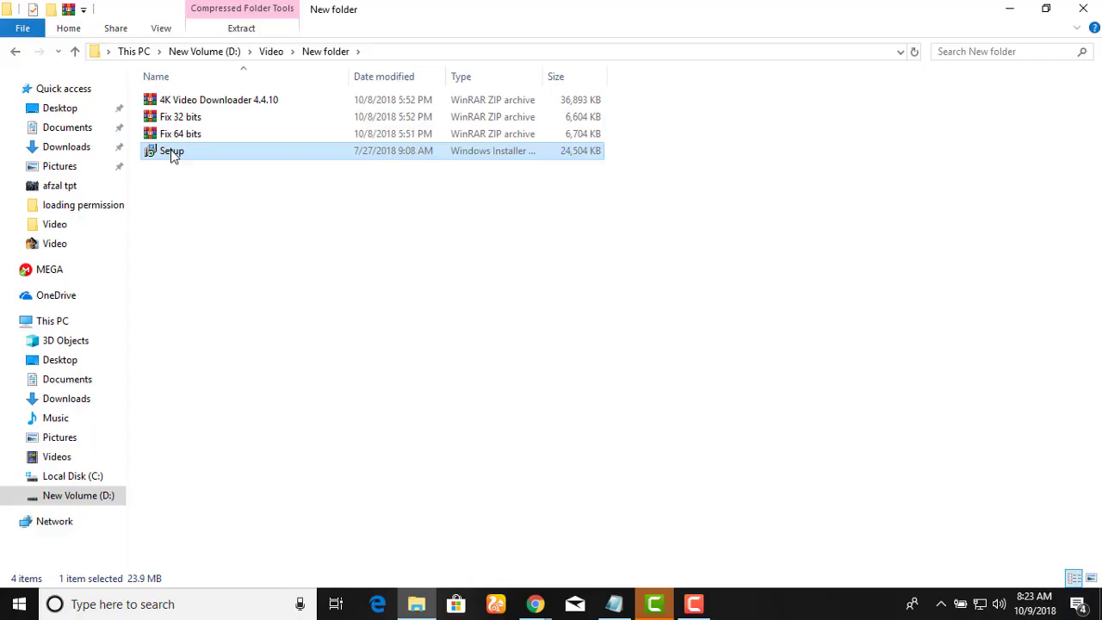
right_click(170, 152)
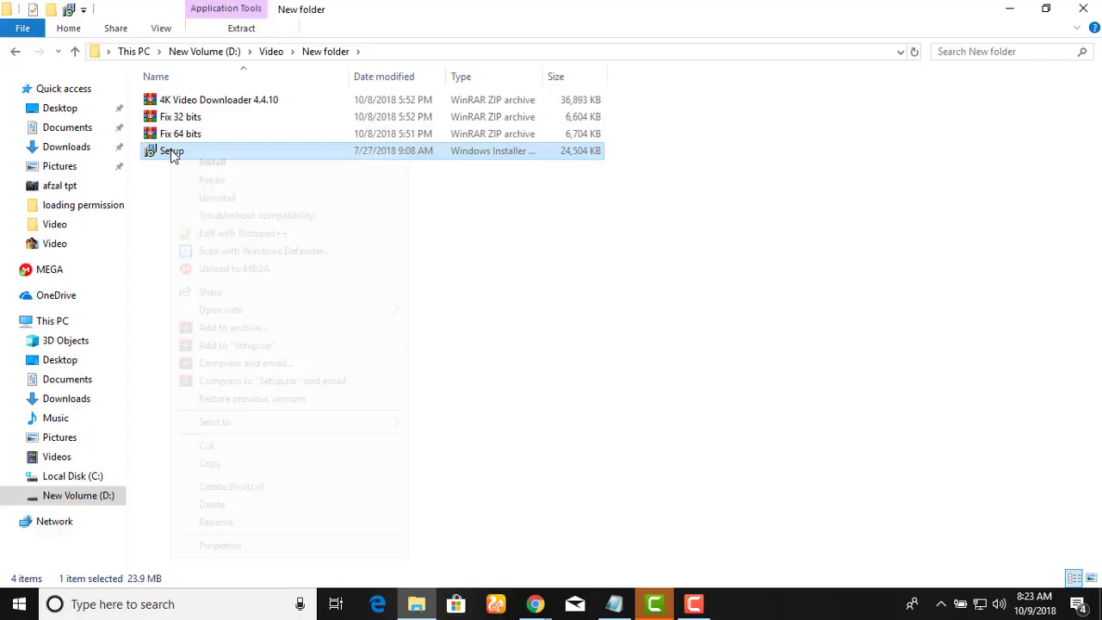
click(213, 163)
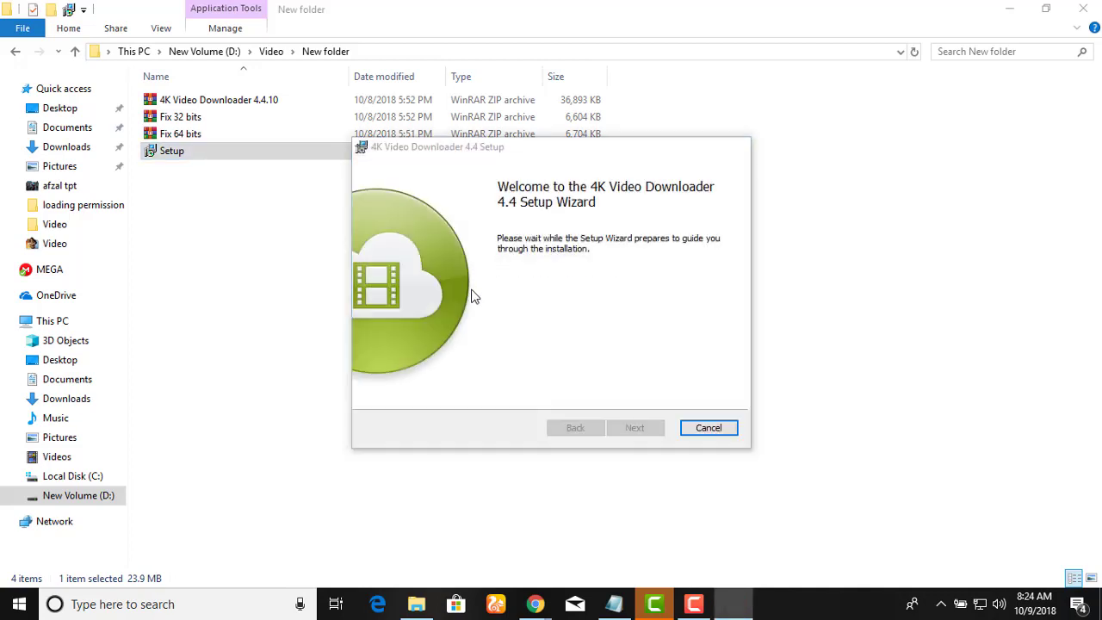
- Accept the license agreement, install 4K Video Downloader 4.4 to the default destination folder, and finish the wizard without launching it
click(636, 428)
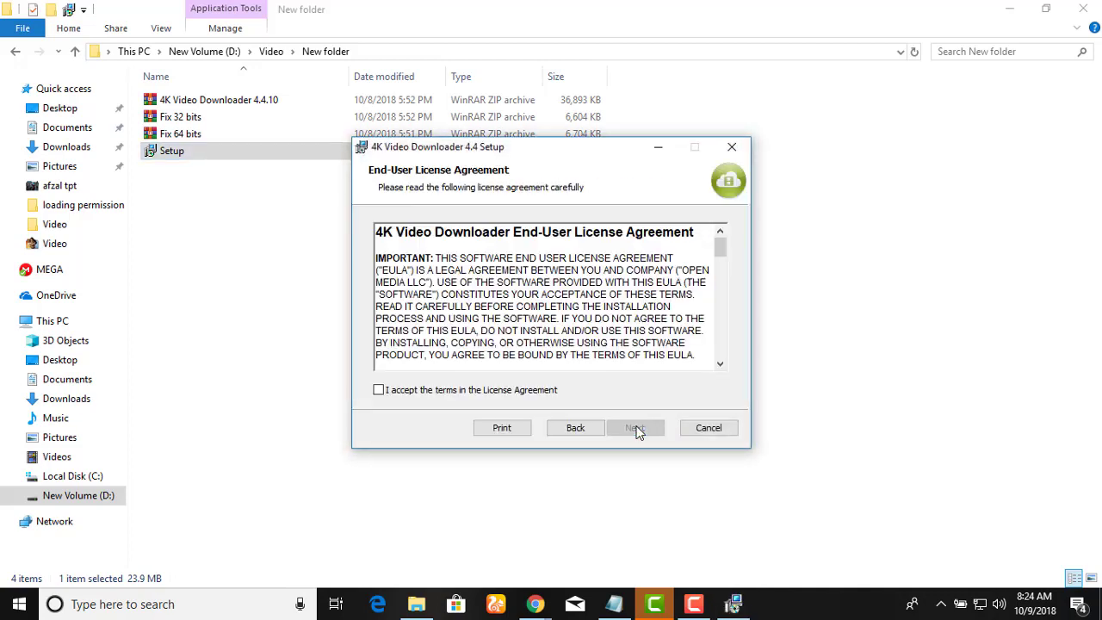
click(379, 391)
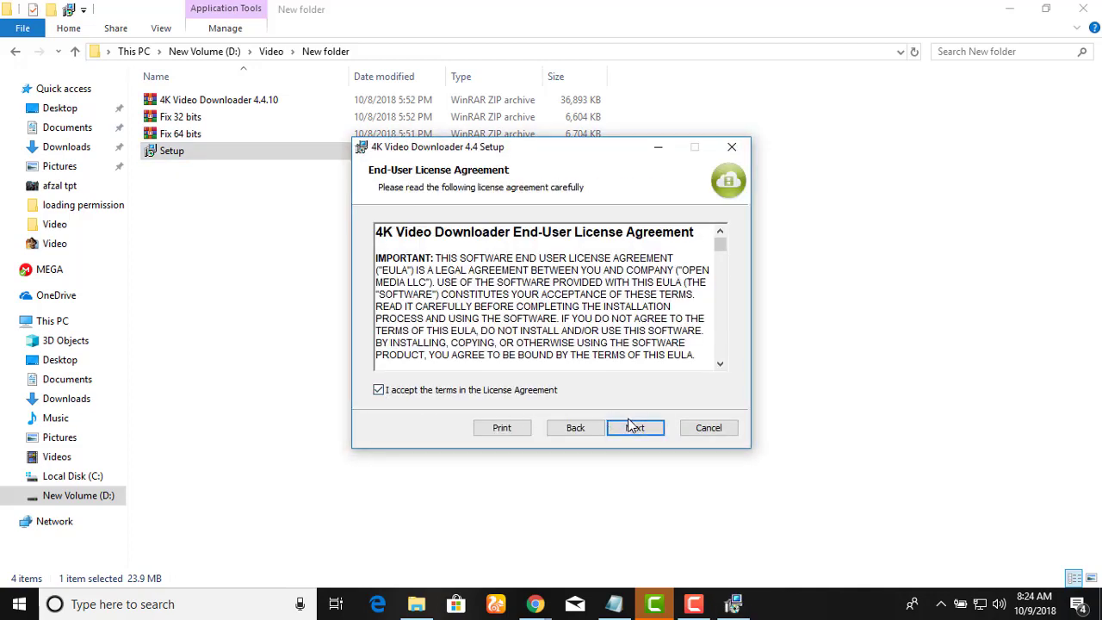
click(637, 430)
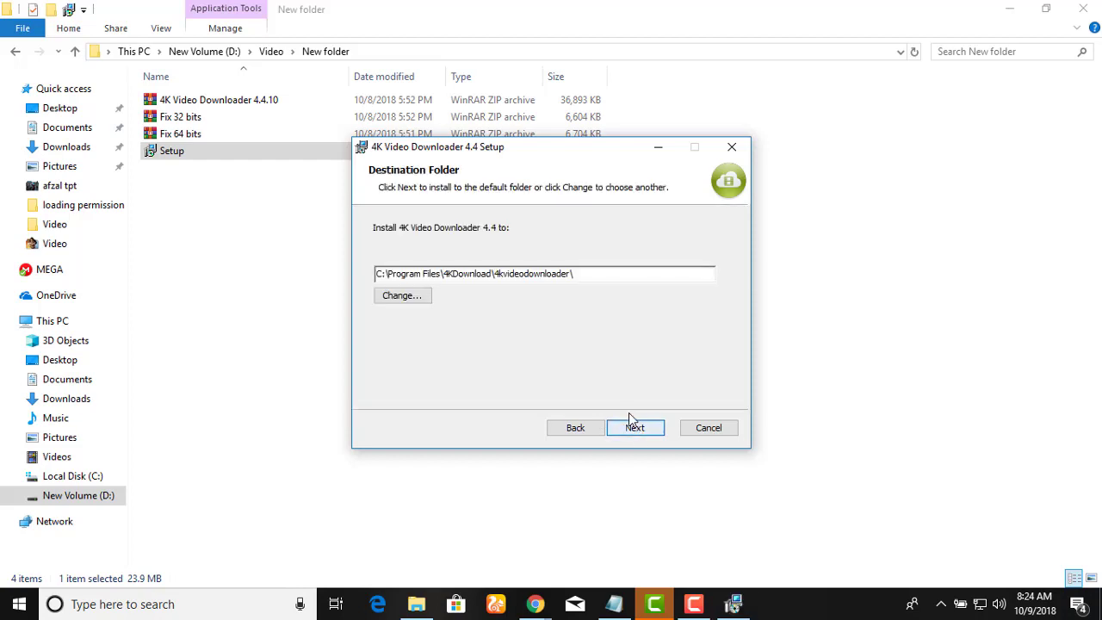
click(636, 427)
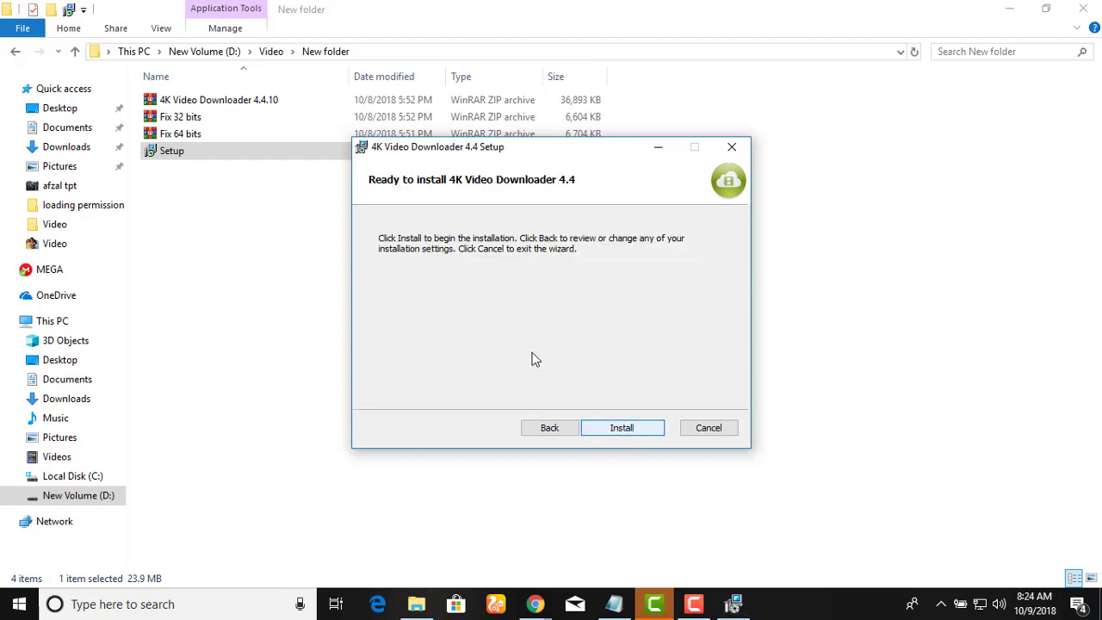
click(643, 433)
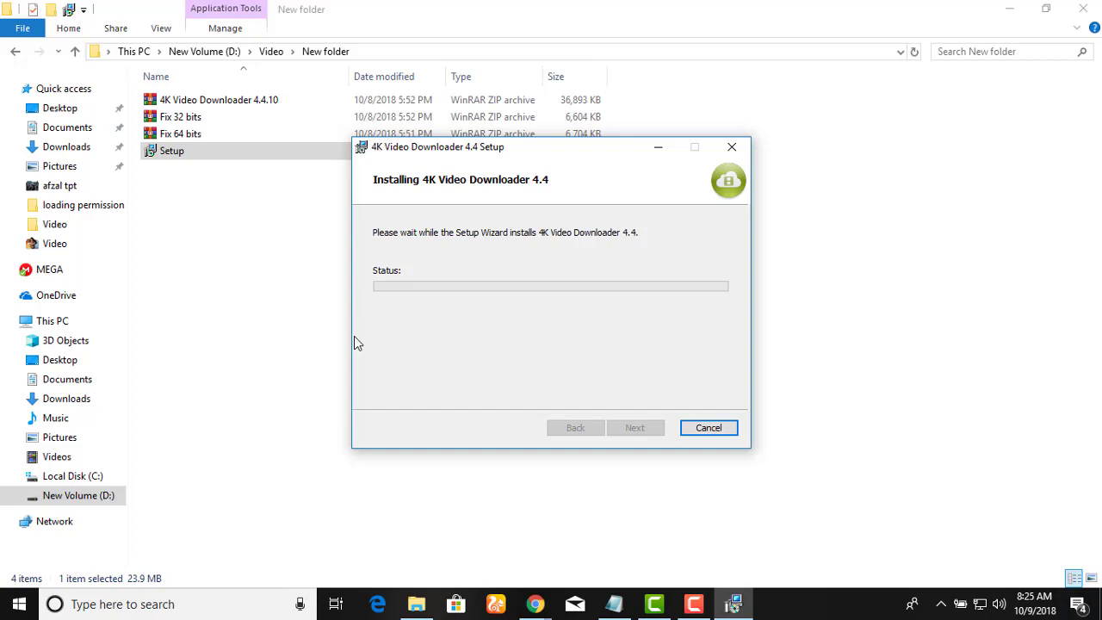
click(700, 607)
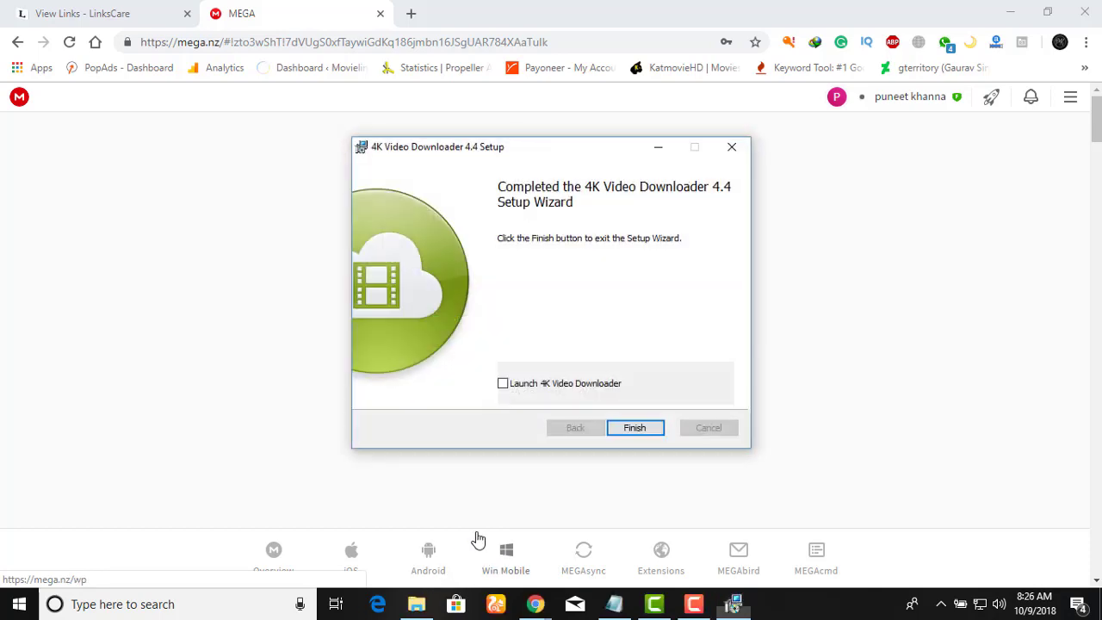
click(627, 428)
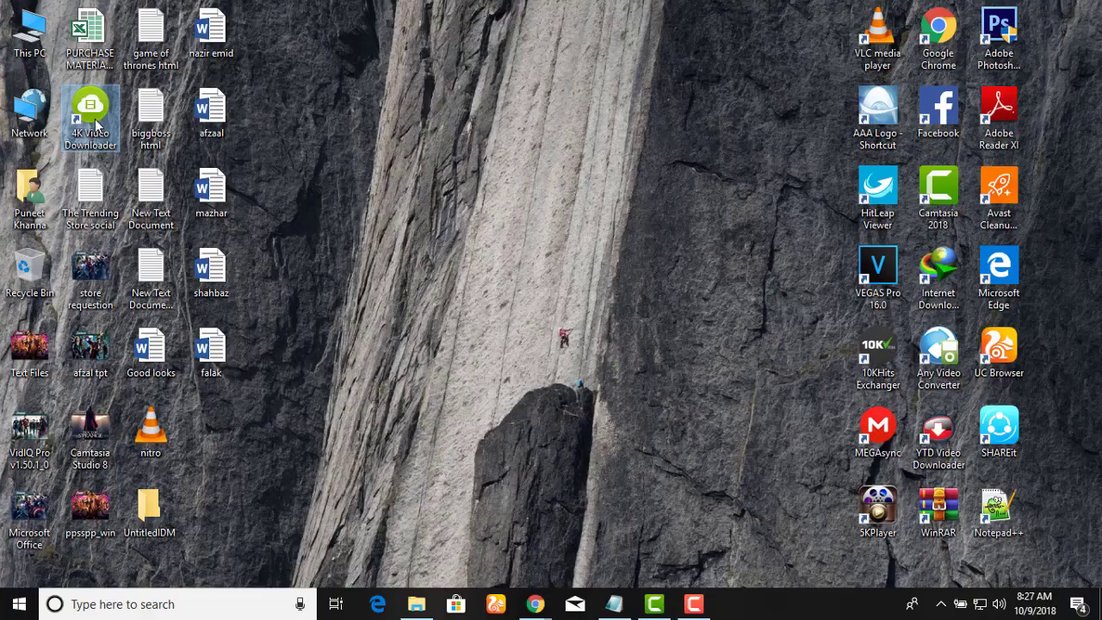
- Run 4K Video Downloader as administrator from the desktop, check its license activation dialog, and close the program
right_click(97, 126)
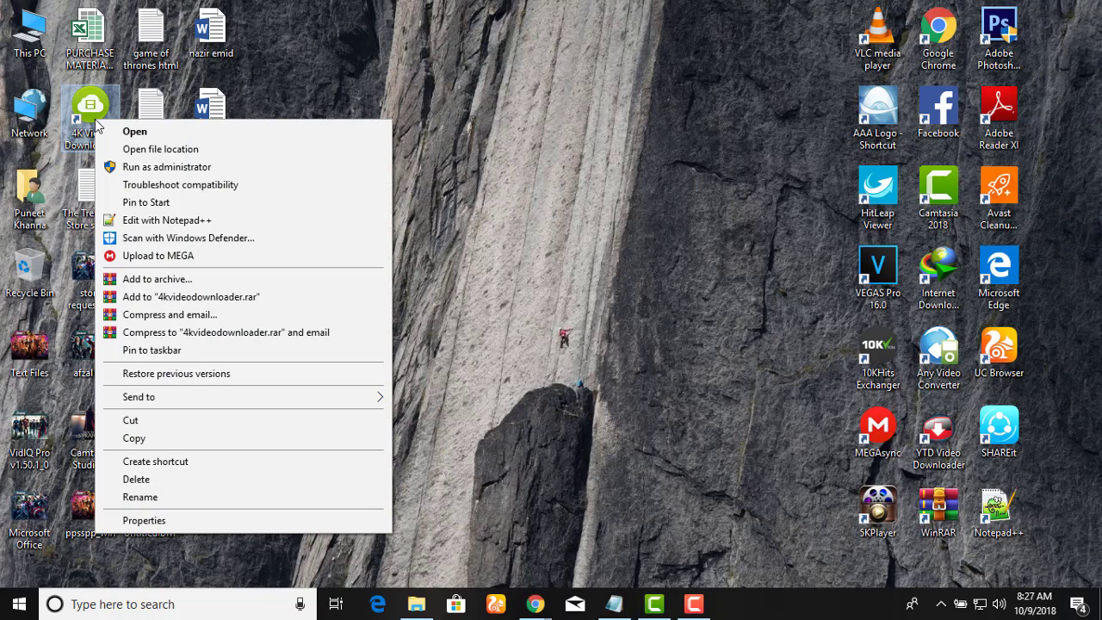
click(144, 167)
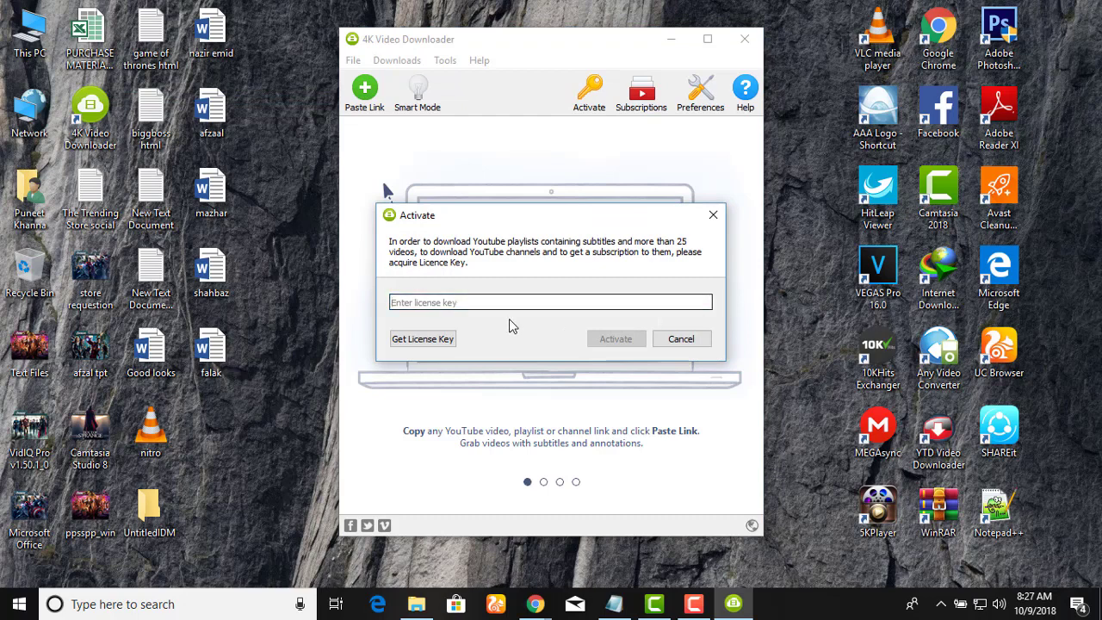
click(423, 347)
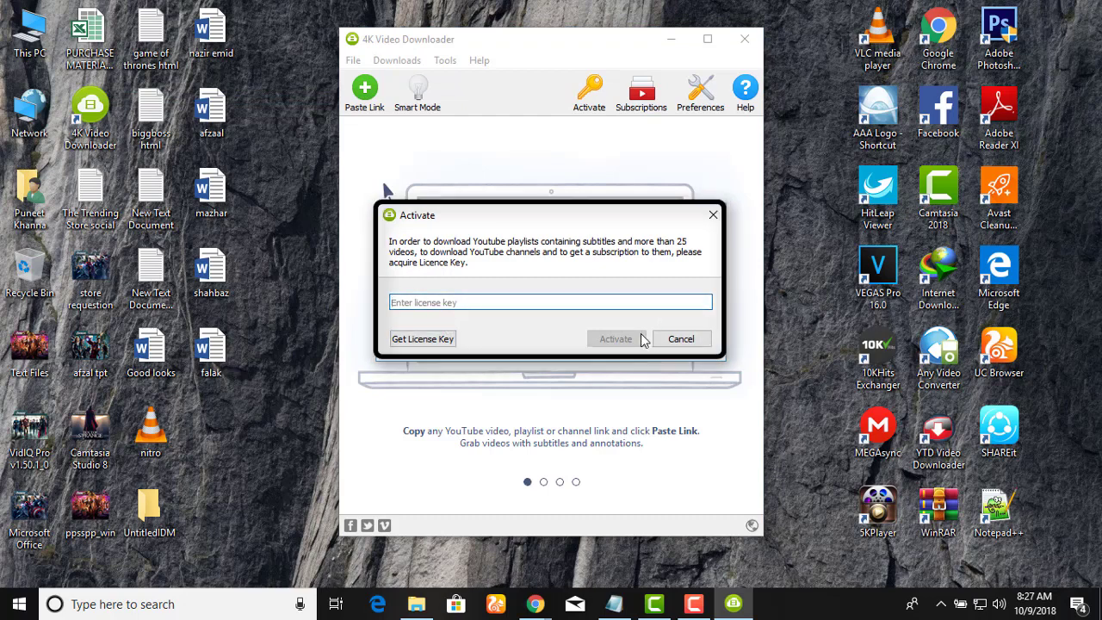
click(714, 215)
click(746, 40)
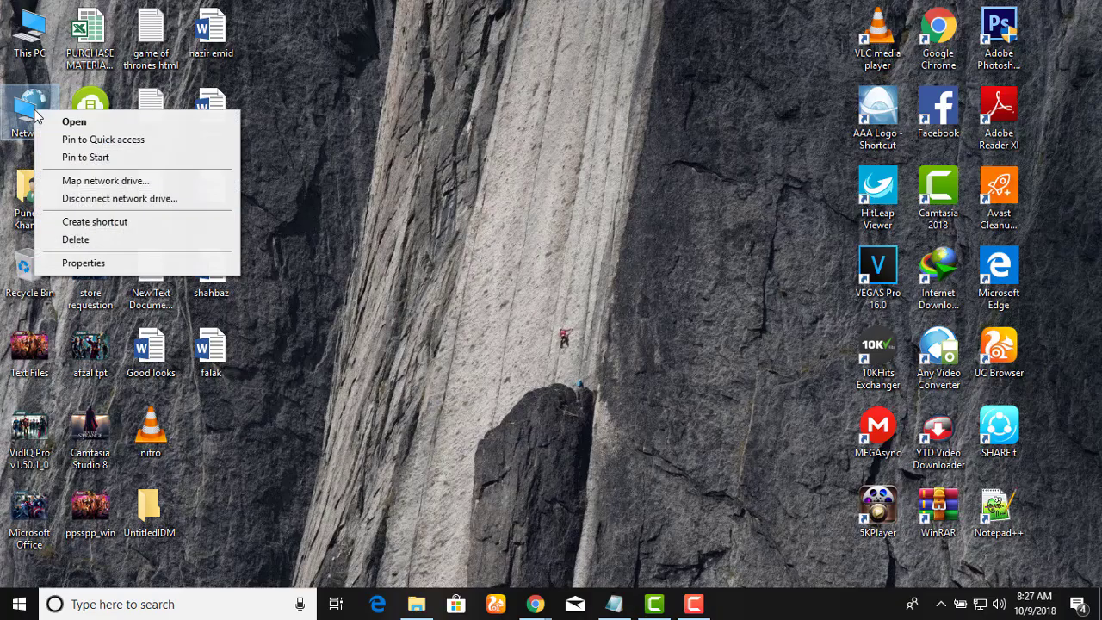
- View this computer's properties to check the Windows system type
key(Escape)
right_click(16, 39)
click(60, 229)
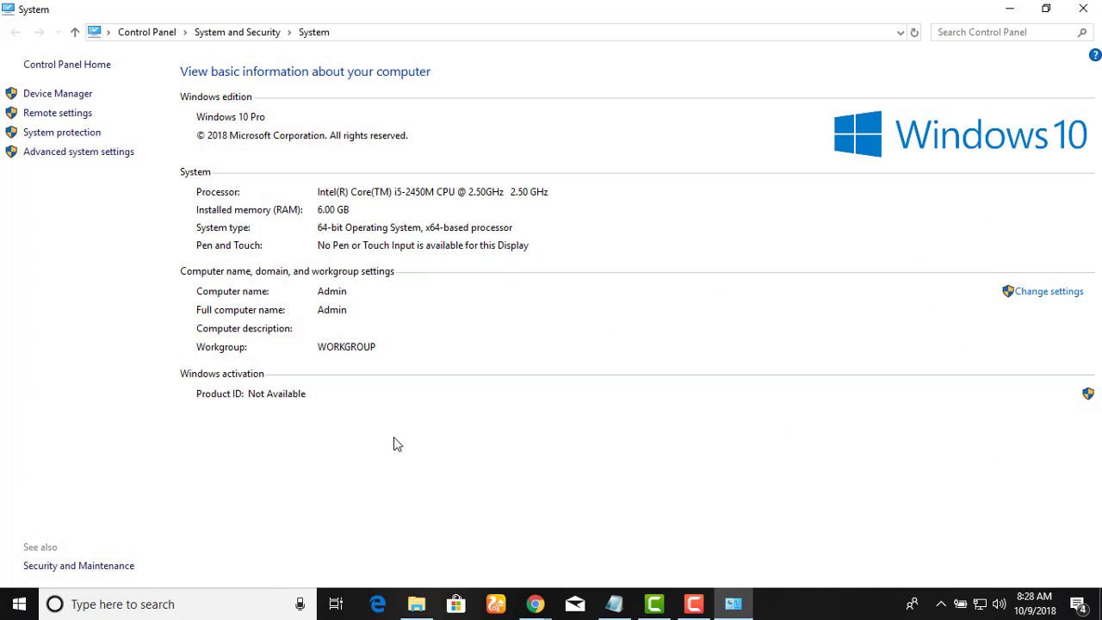
- Return to the extracted setup files and unpack the Fix 64 bits archive in the same folder
click(416, 605)
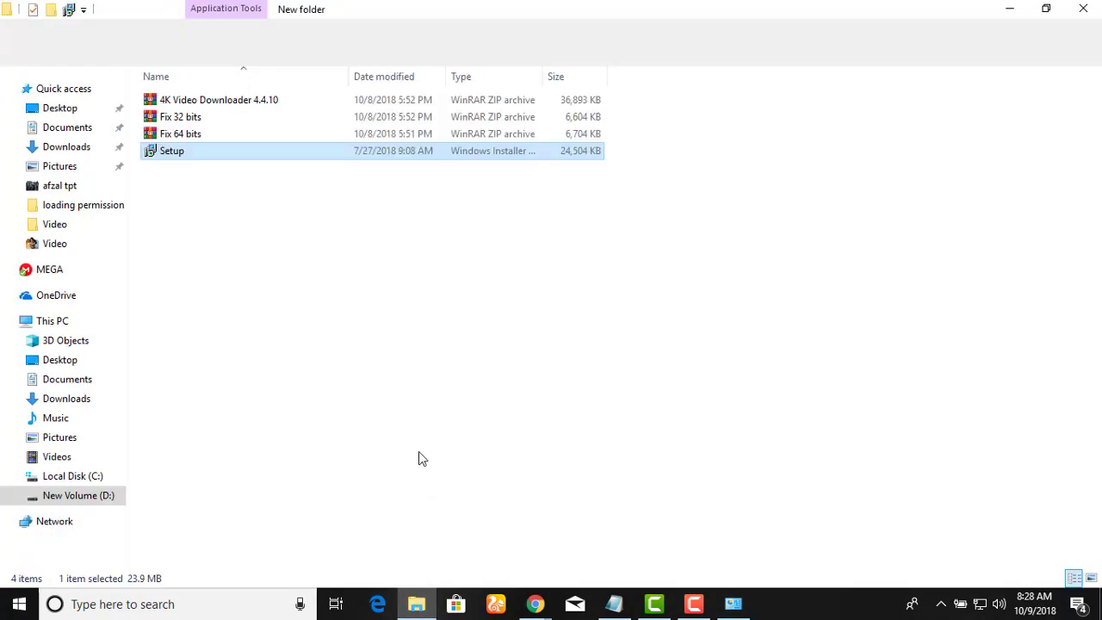
click(192, 138)
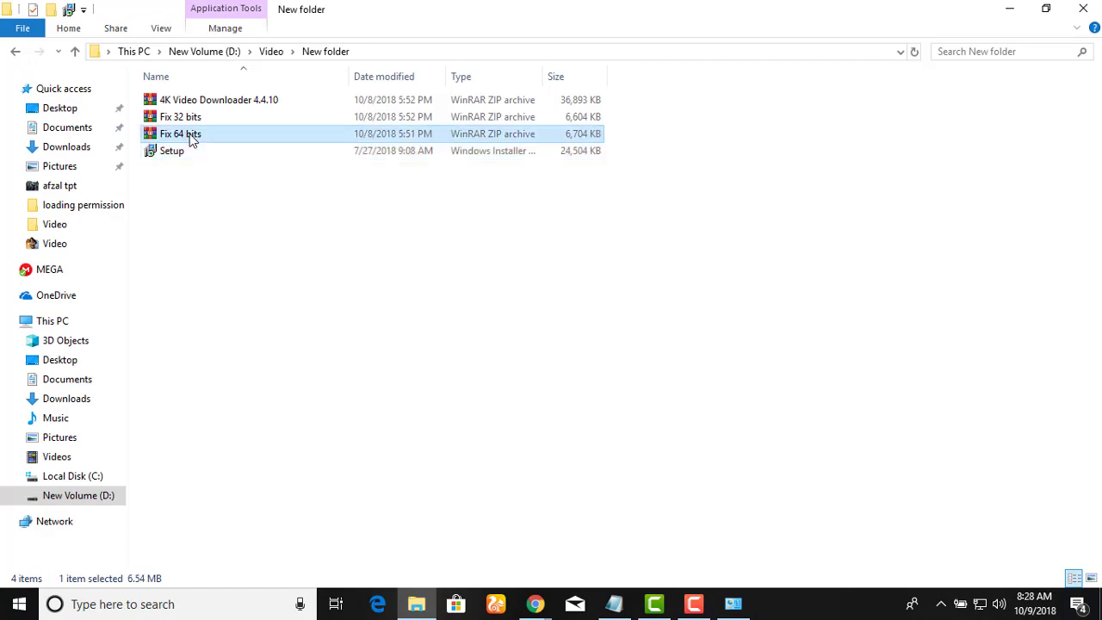
right_click(192, 138)
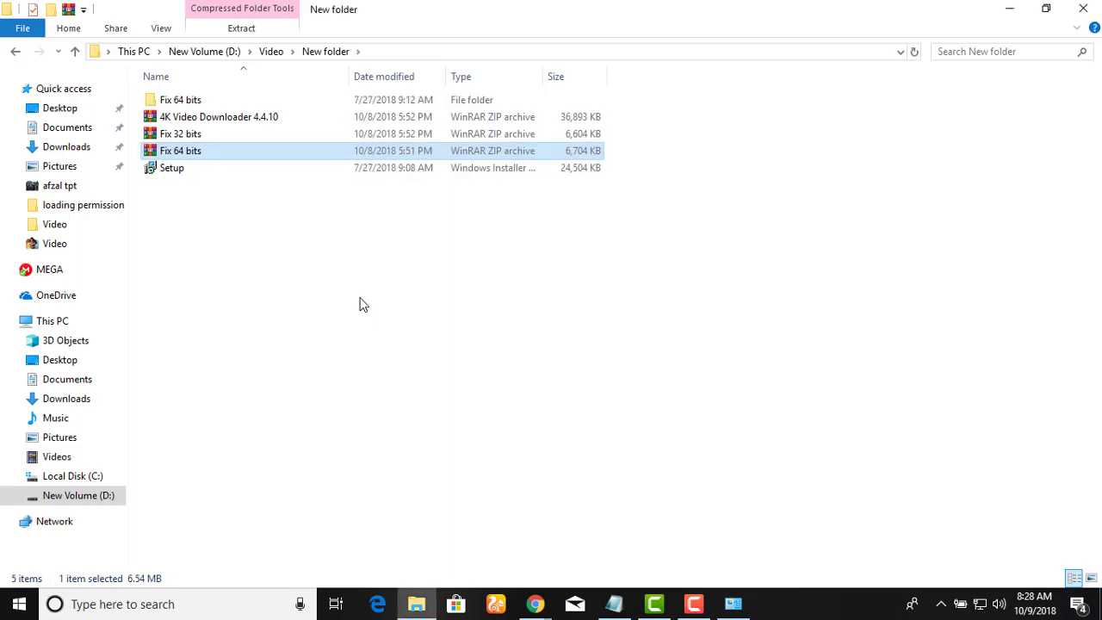
- Copy the 4kvideodownloader application from the extracted Fix 64 bits folder
click(174, 101)
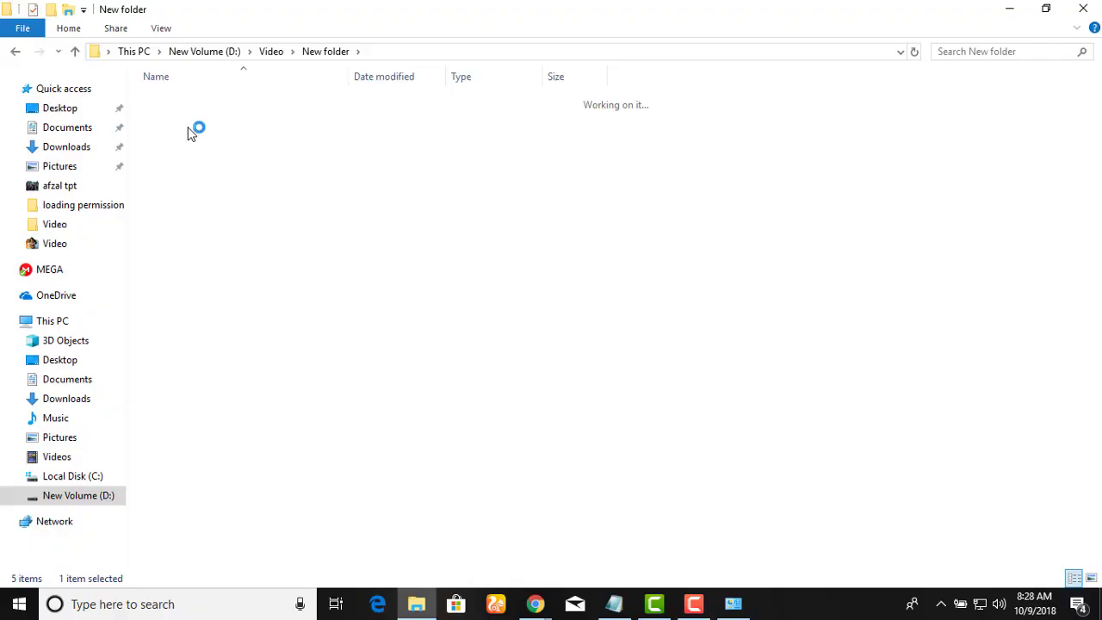
double_click(195, 128)
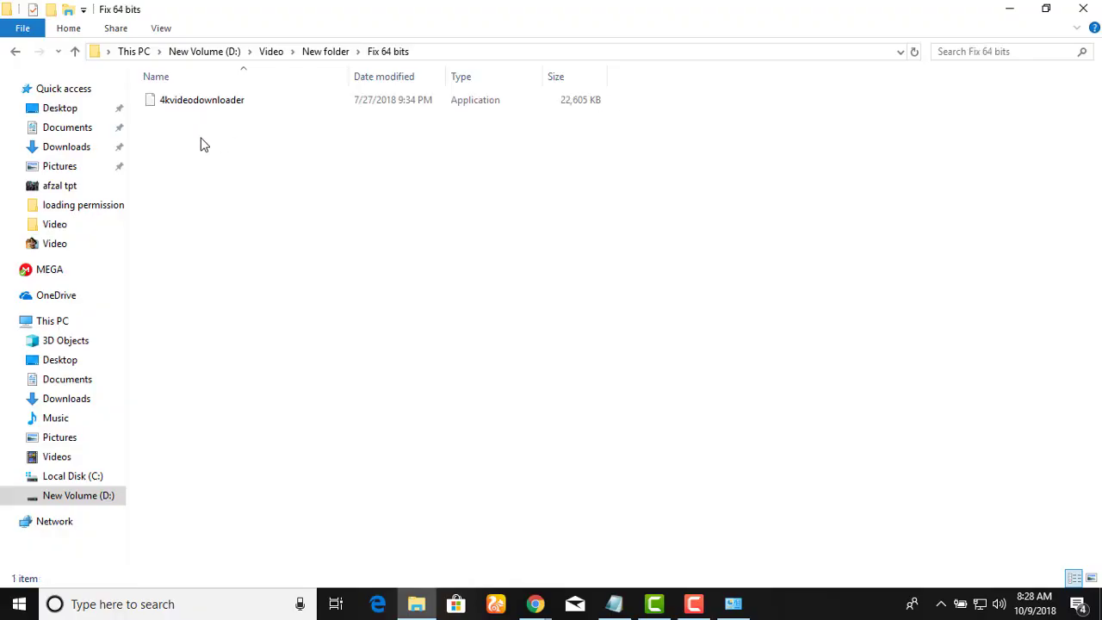
double_click(175, 101)
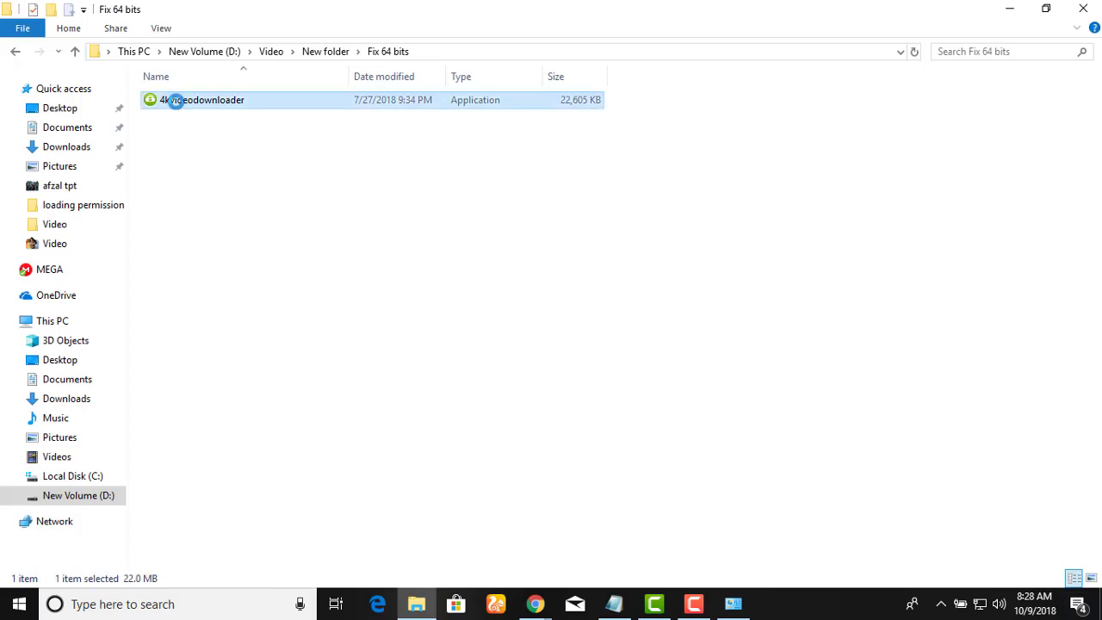
right_click(175, 100)
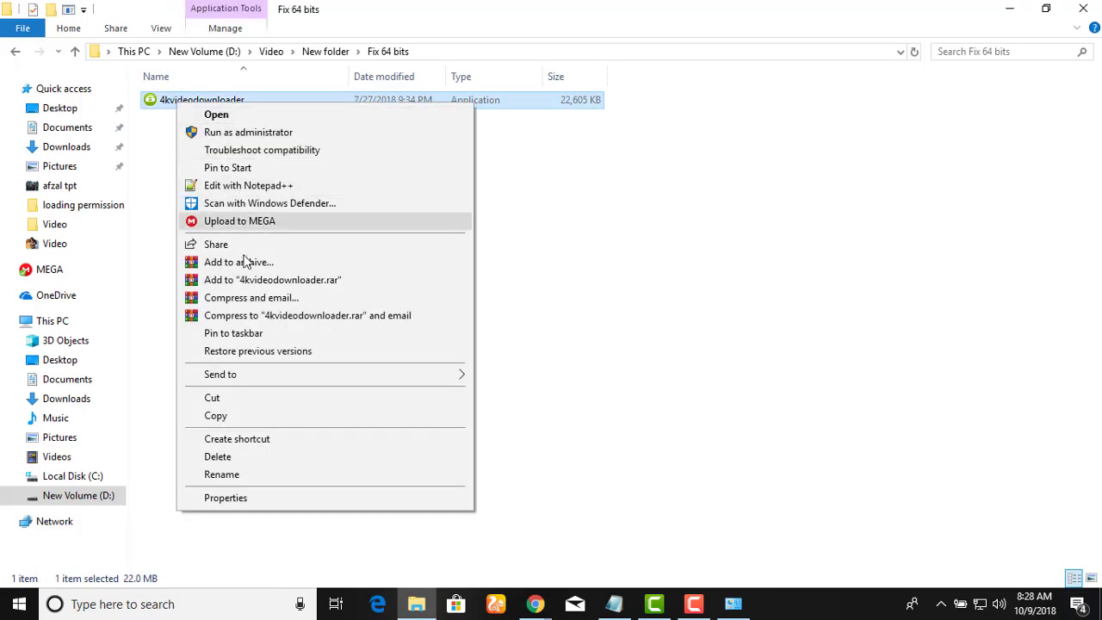
click(221, 415)
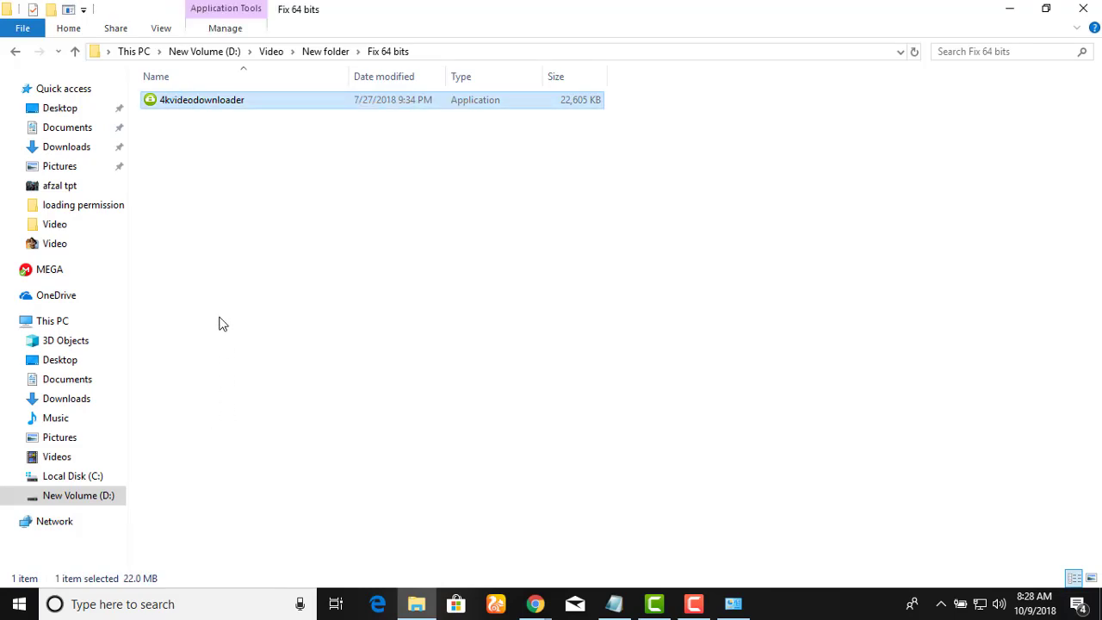
- Minimize the open folder and System windows and open the install location of 4K Video Downloader from its desktop shortcut
click(1010, 9)
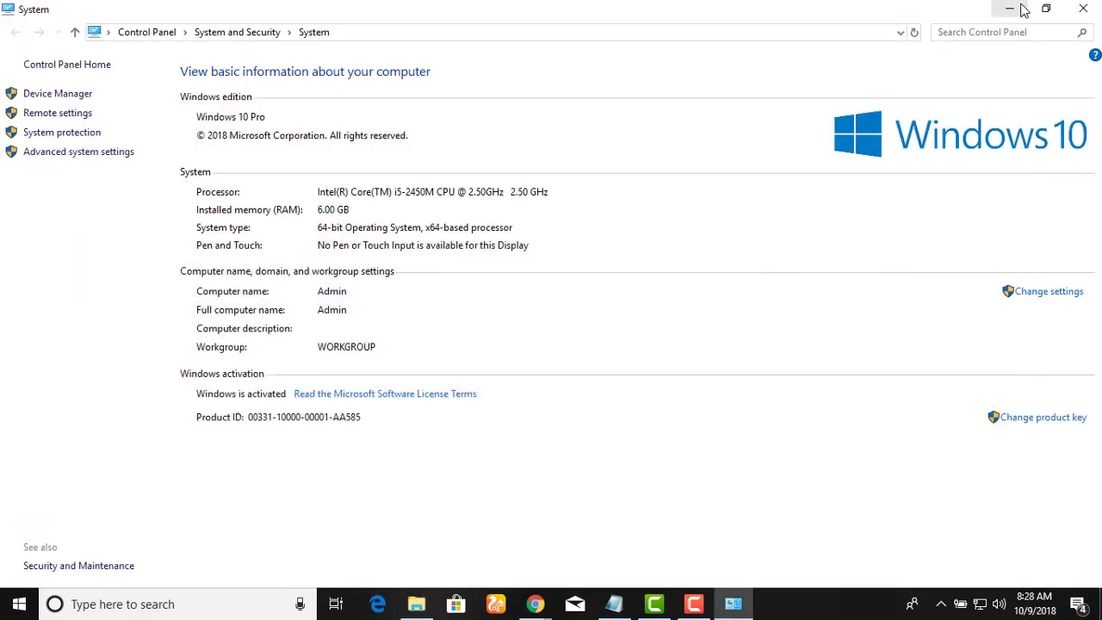
click(1010, 9)
right_click(90, 104)
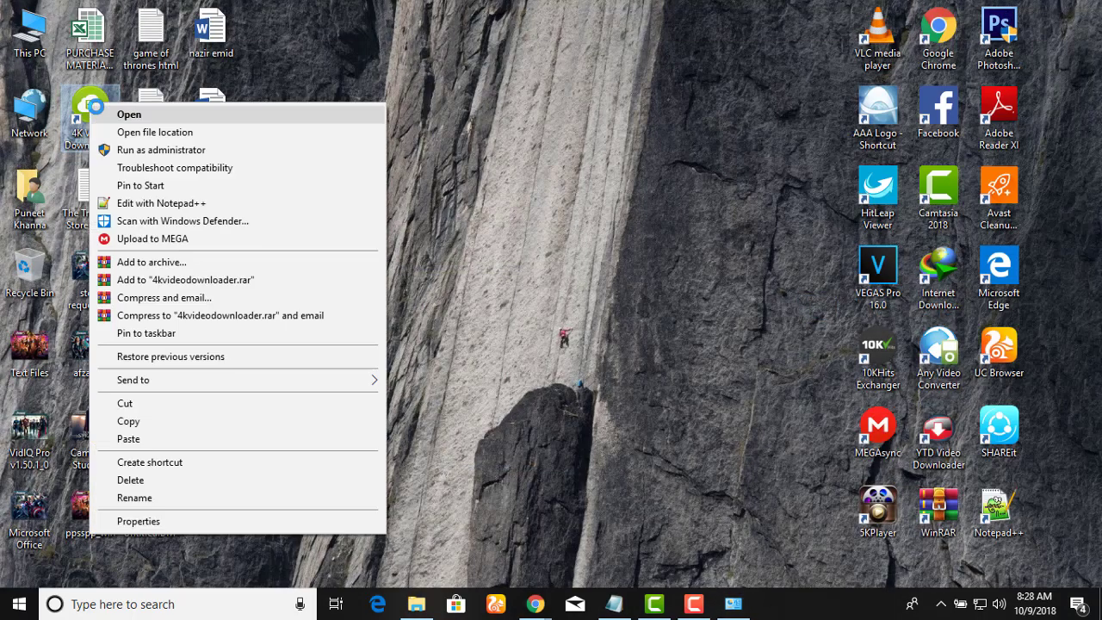
click(136, 133)
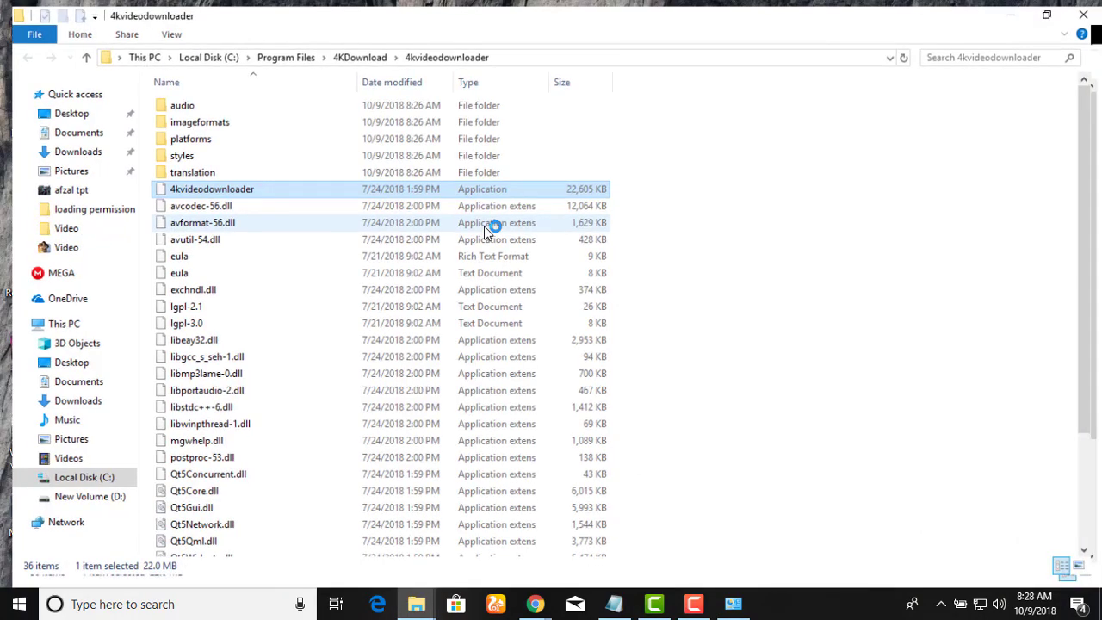
- Paste the copied application into the 4kvideodownloader program folder, replacing the existing file with administrator permission, and close the folder
right_click(774, 219)
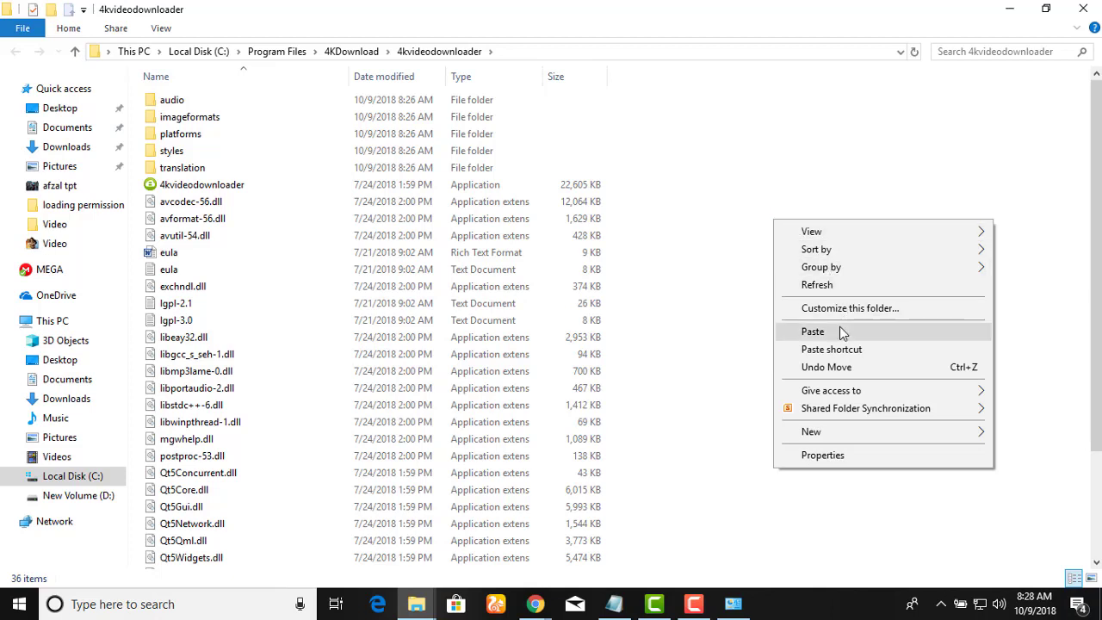
click(839, 332)
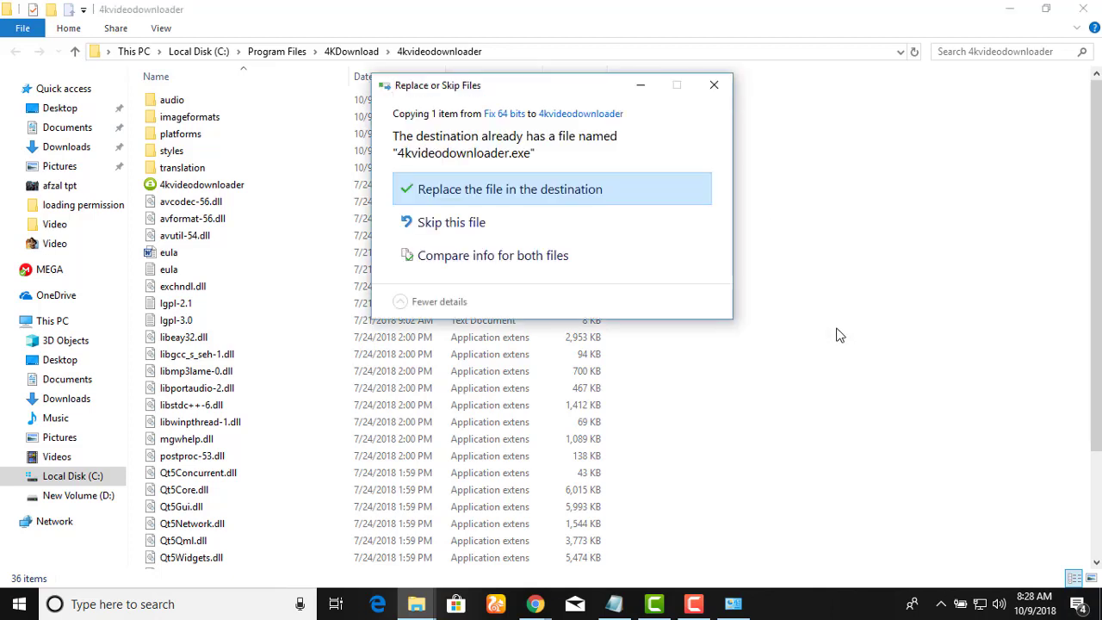
click(540, 191)
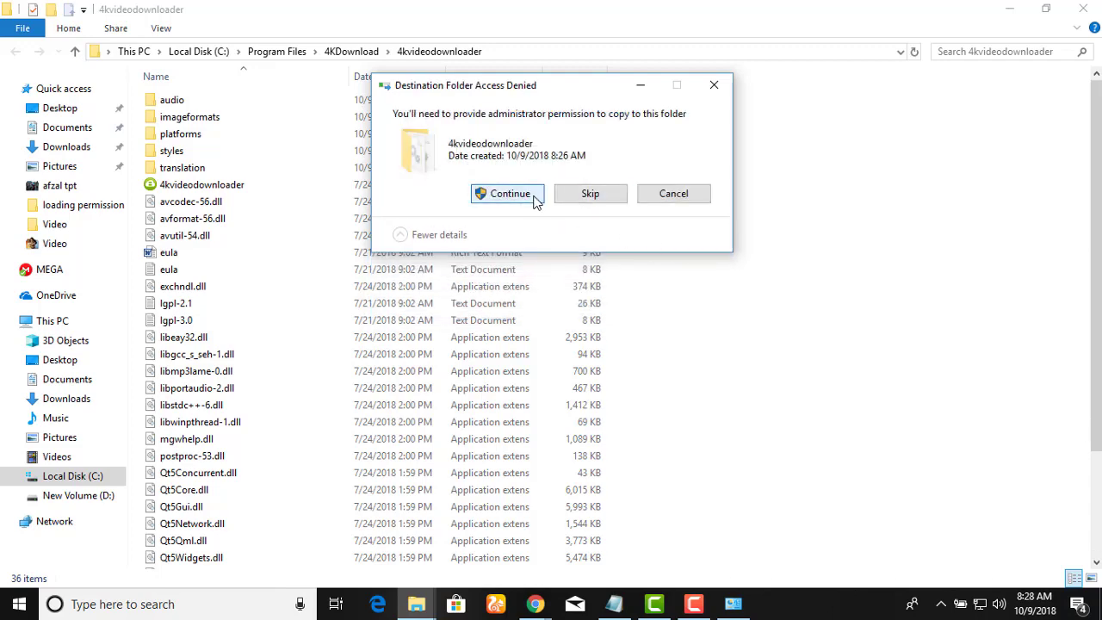
click(535, 195)
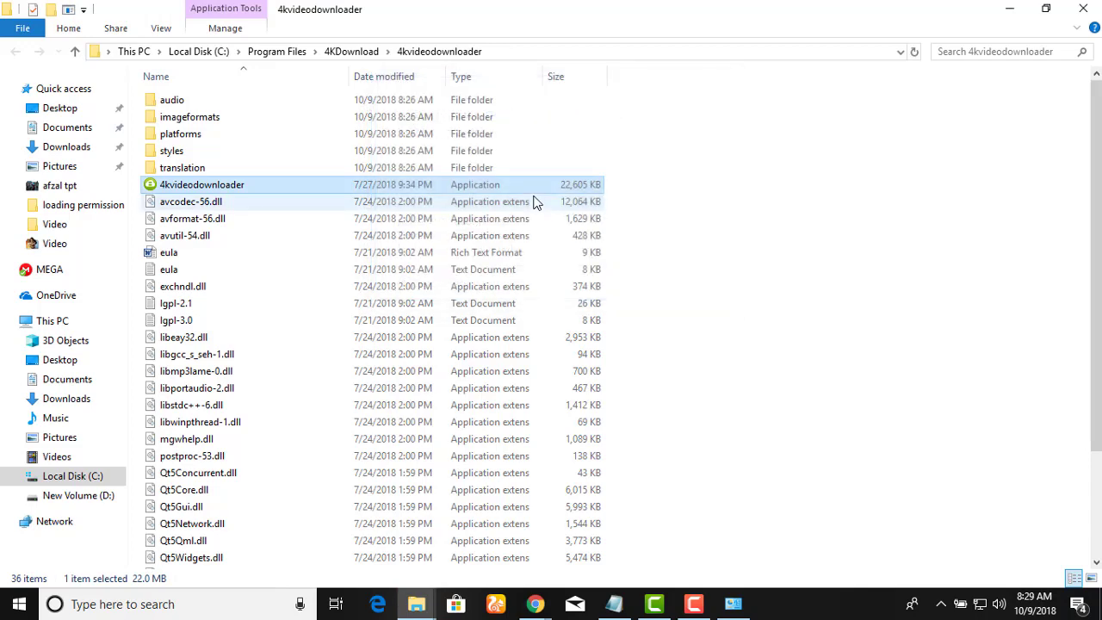
click(1084, 8)
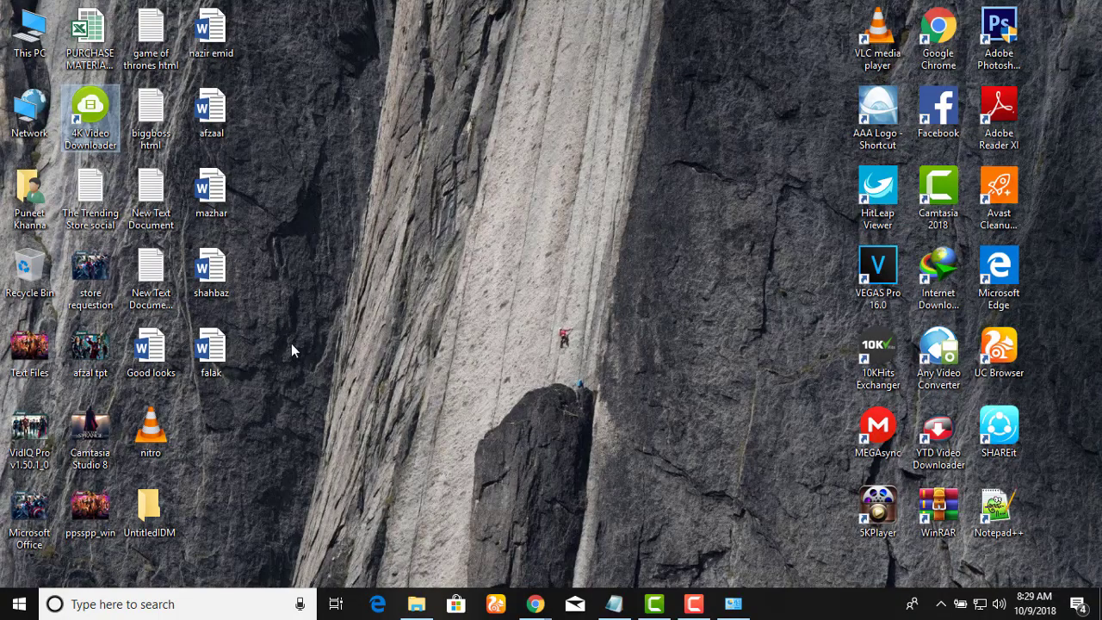
- Run 4K Video Downloader as administrator from its desktop shortcut
right_click(86, 109)
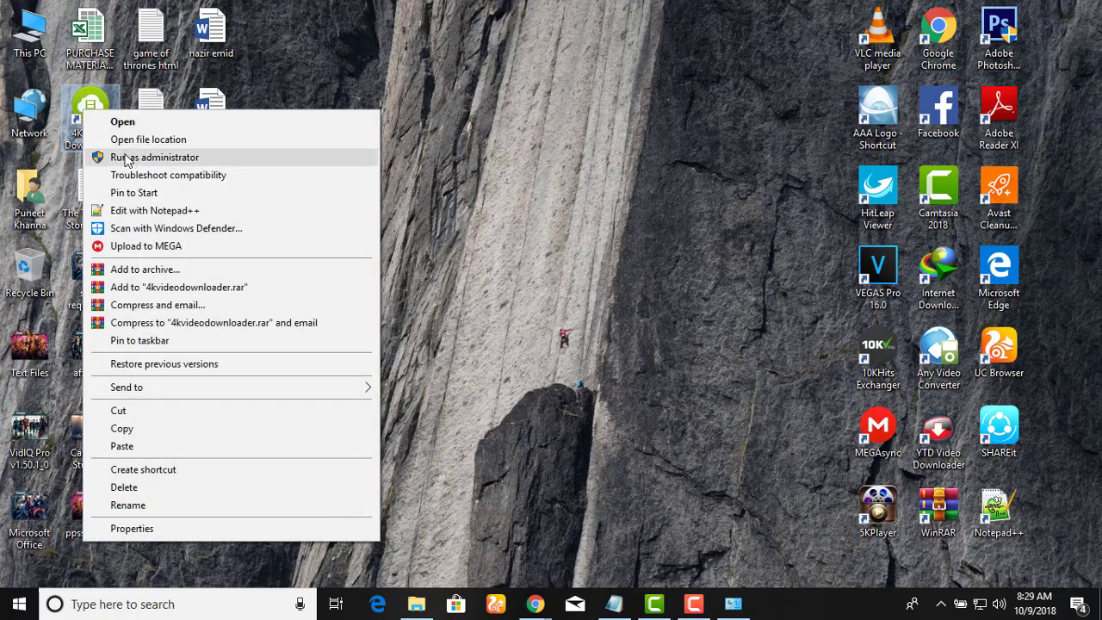
click(129, 159)
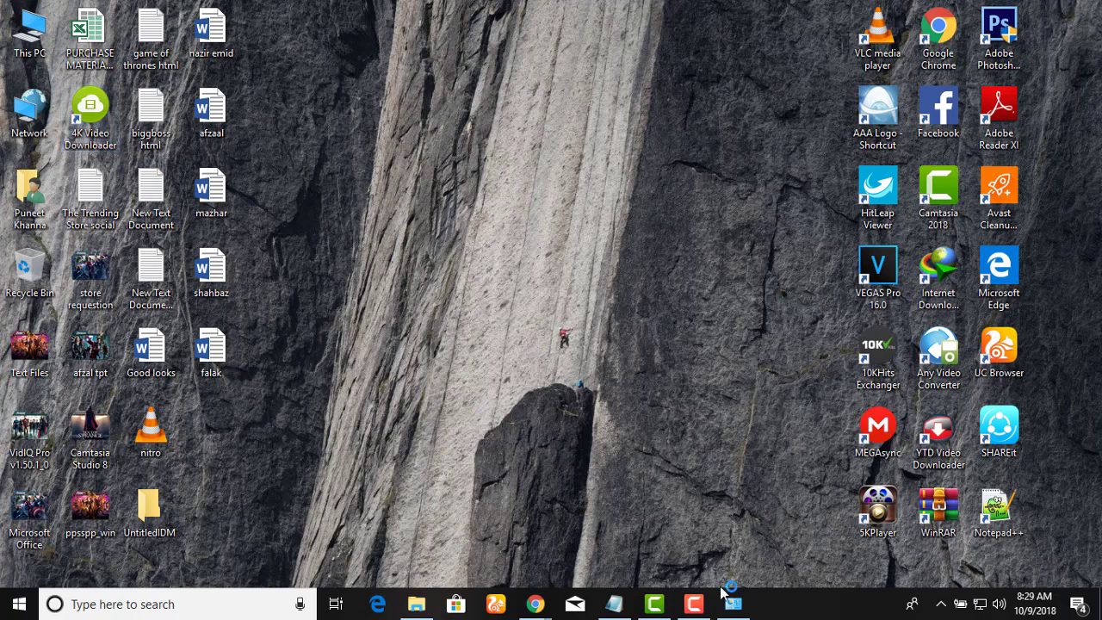
mouse_move(733, 603)
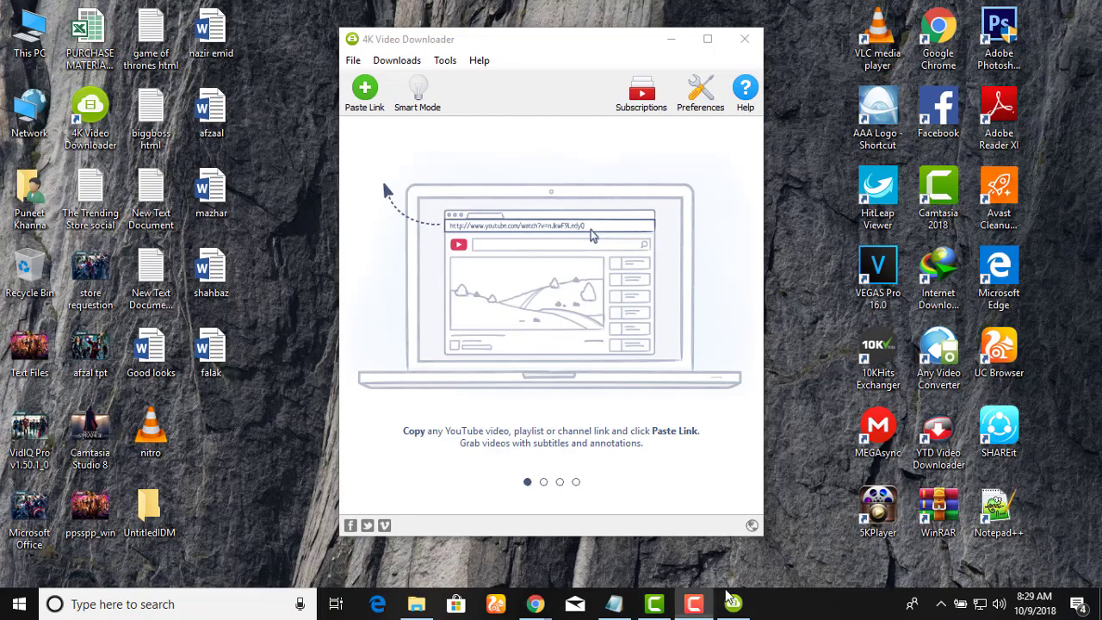
click(693, 604)
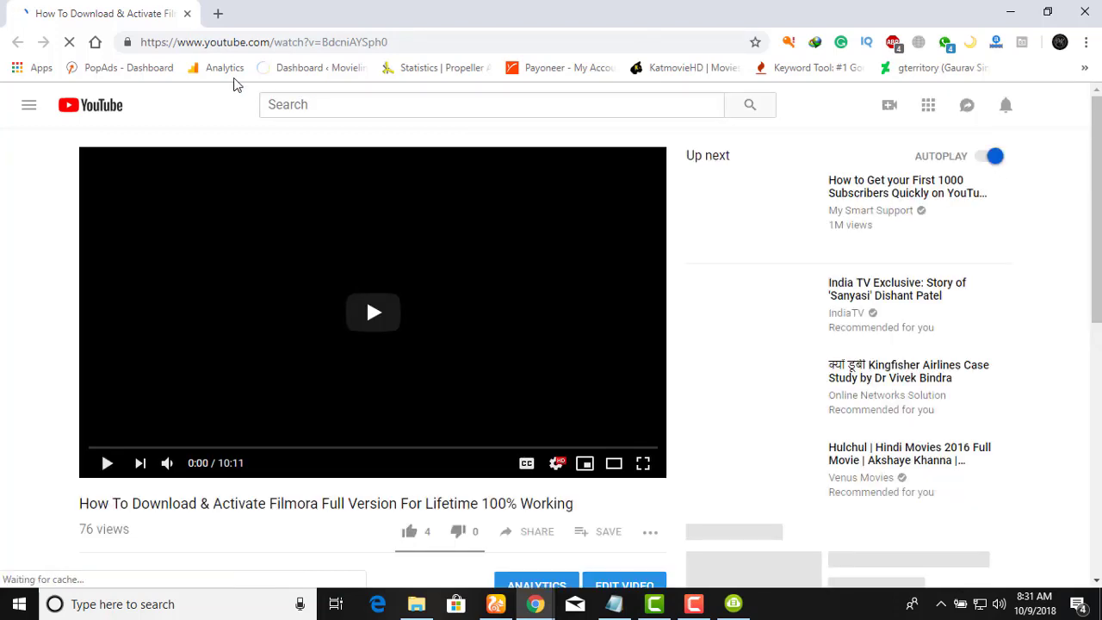
- Copy the web address of the open YouTube video about activating Filmora and switch to 4K Video Downloader
right_click(415, 40)
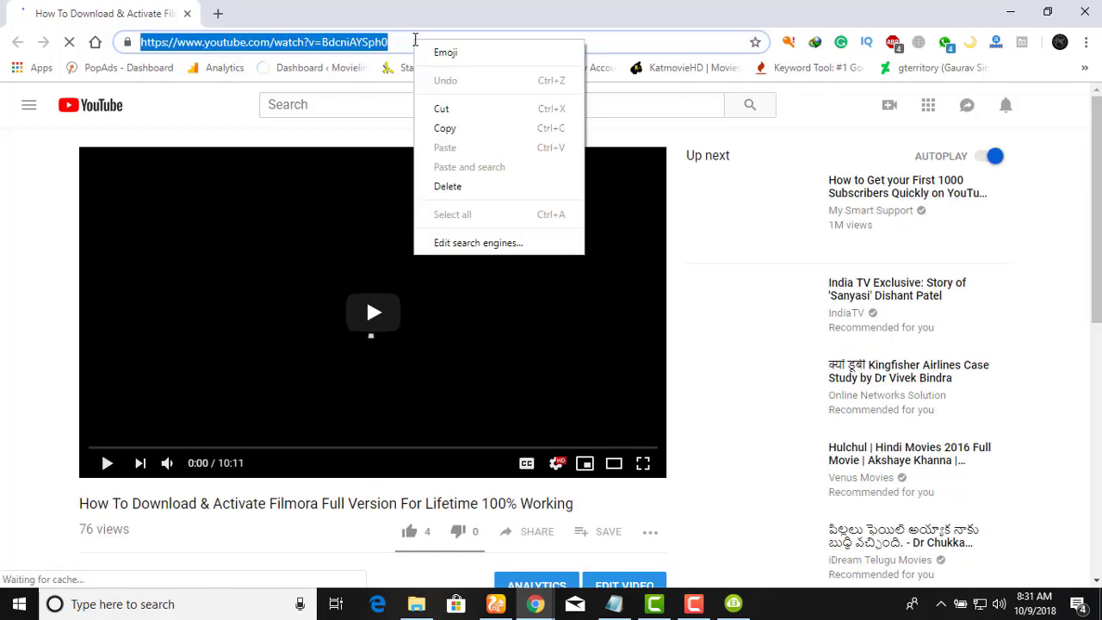
click(446, 126)
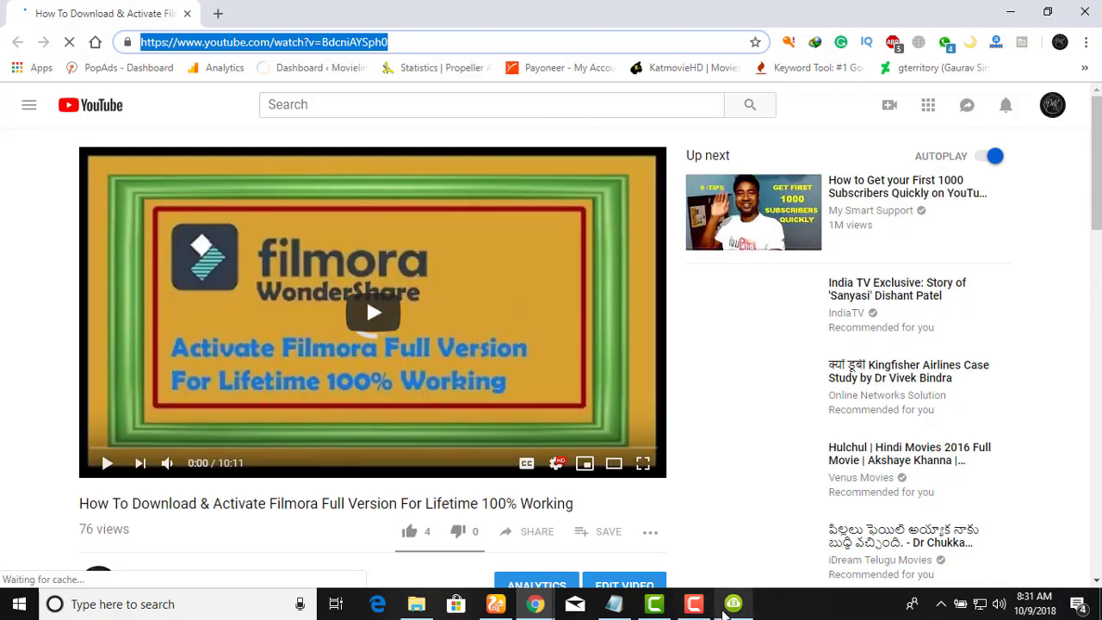
click(733, 604)
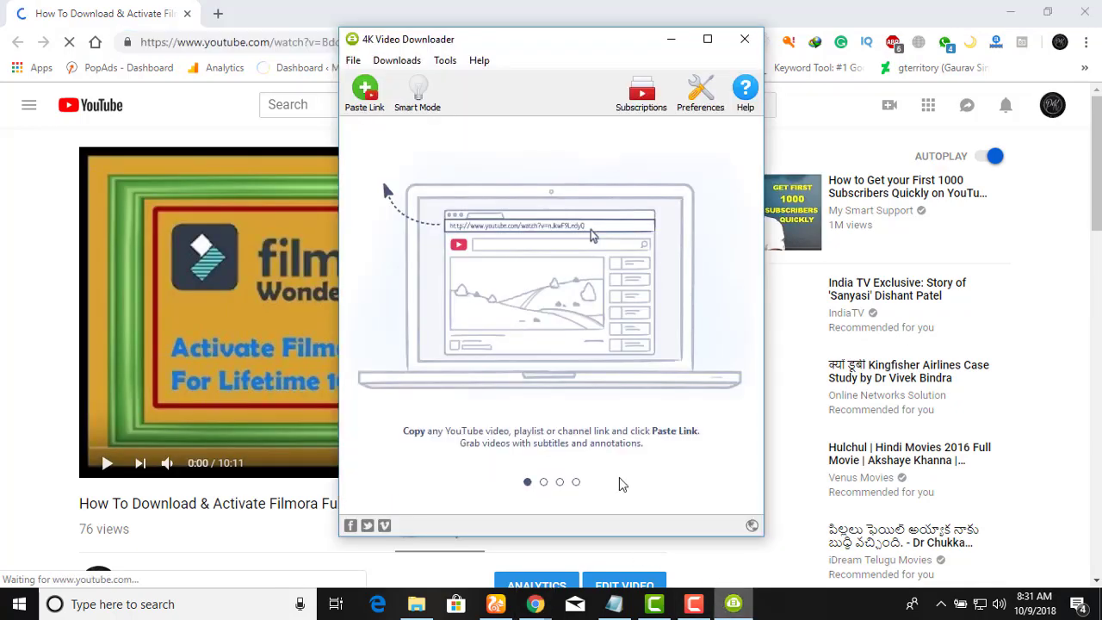
- Add the copied video link and start downloading the clip as an MP4 video in High Definition 720p
click(366, 99)
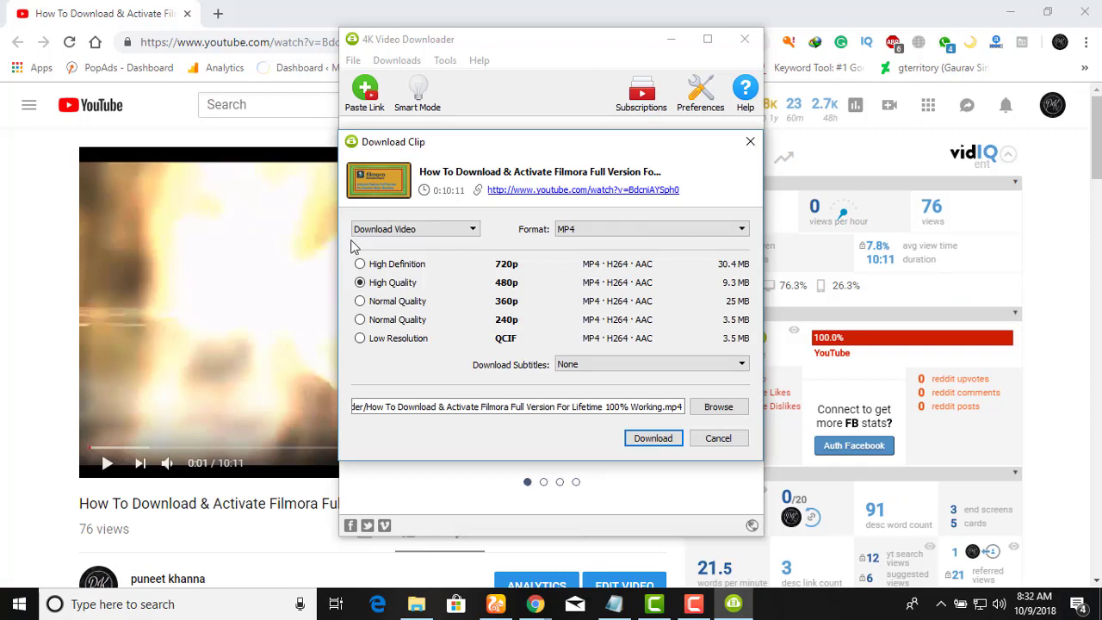
click(360, 265)
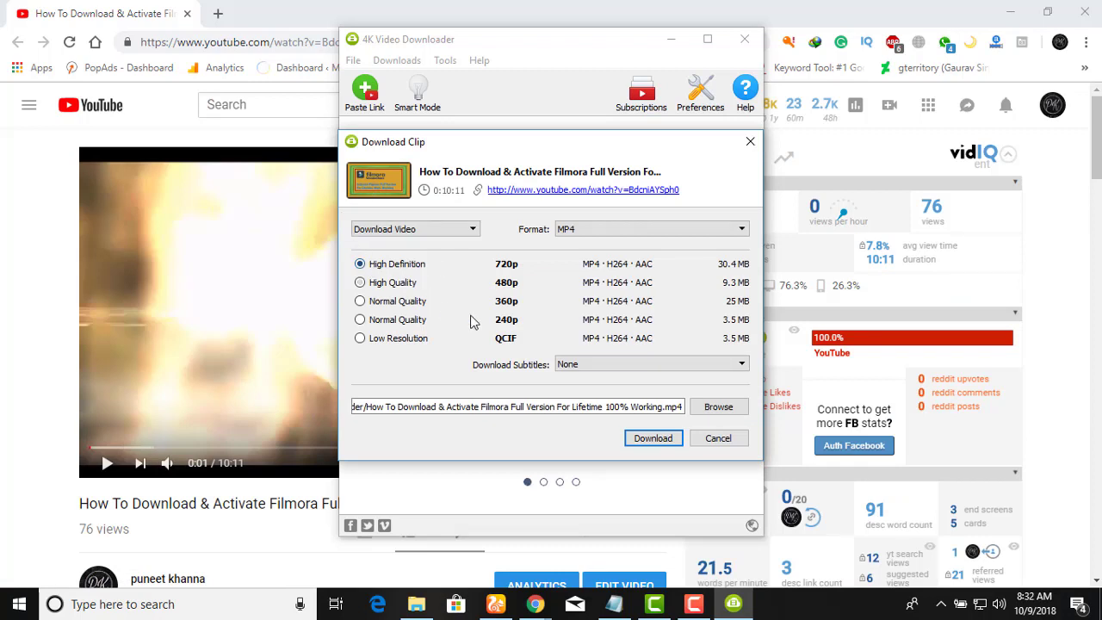
click(653, 440)
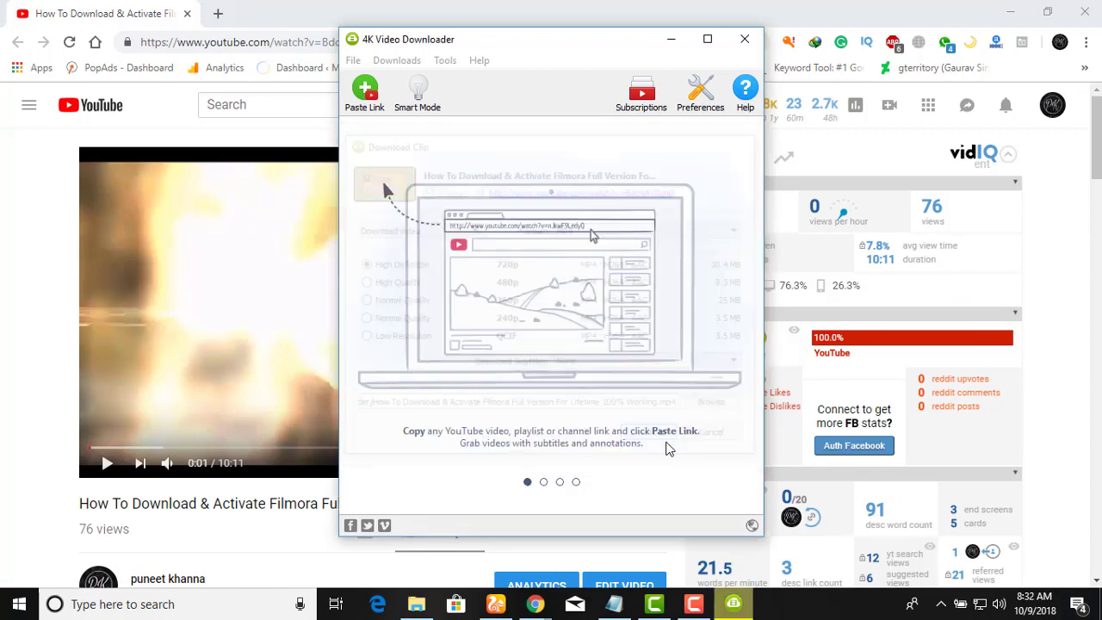